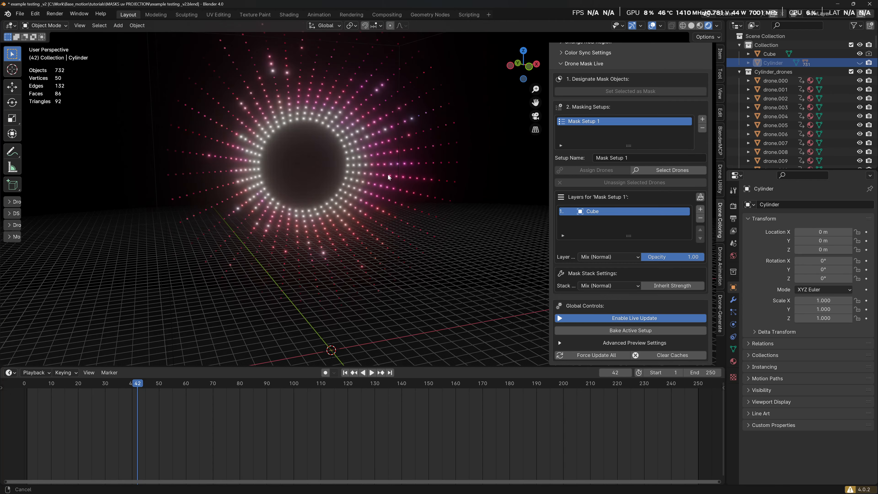
# Step: Select the mask cube around the drone ring and set its projection mapping mode to Parent UV (Vertex Parent)
pyautogui.scroll(5, 398, 180)
pyautogui.scroll(-2, 470, 226)
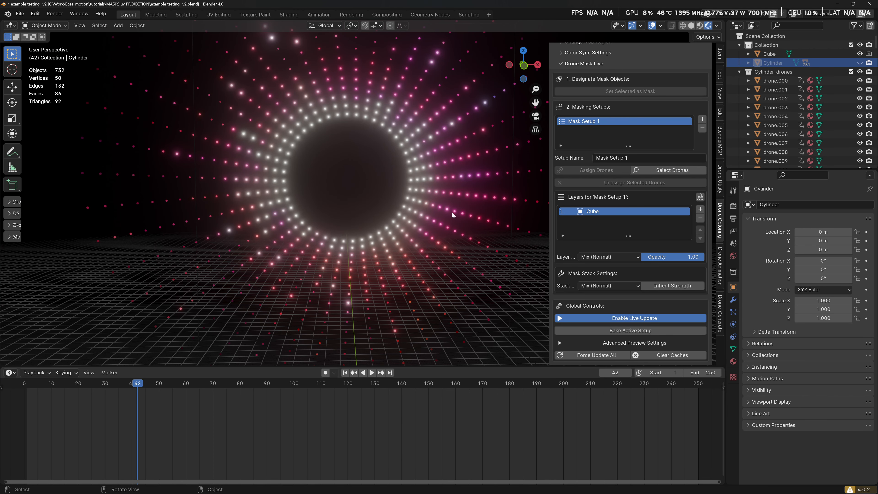
pyautogui.moveTo(459, 215)
pyautogui.mouseDown(button='middle')
pyautogui.moveTo(474, 209)
pyautogui.moveTo(433, 172)
pyautogui.moveTo(456, 180)
pyautogui.moveTo(457, 192)
pyautogui.mouseUp(button='middle')
pyautogui.press('z')
pyautogui.click(449, 119)
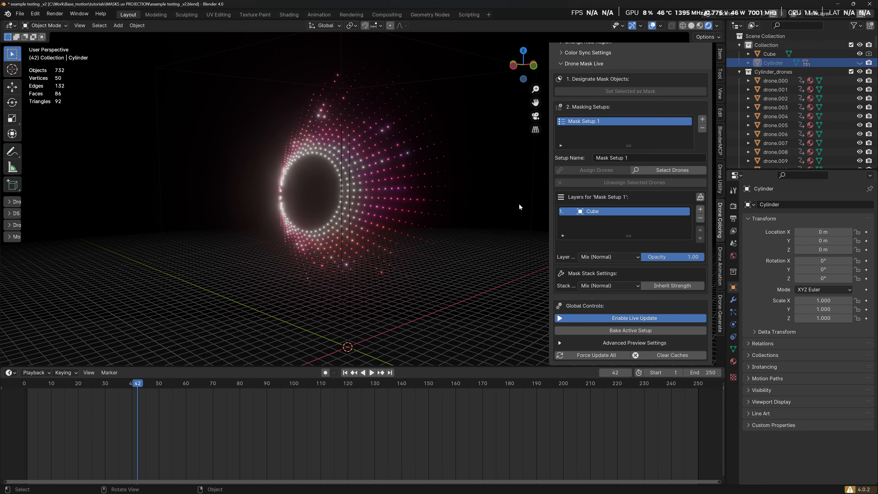
pyautogui.click(530, 201)
pyautogui.moveTo(514, 195); pyautogui.dragTo(496, 198, button='middle')
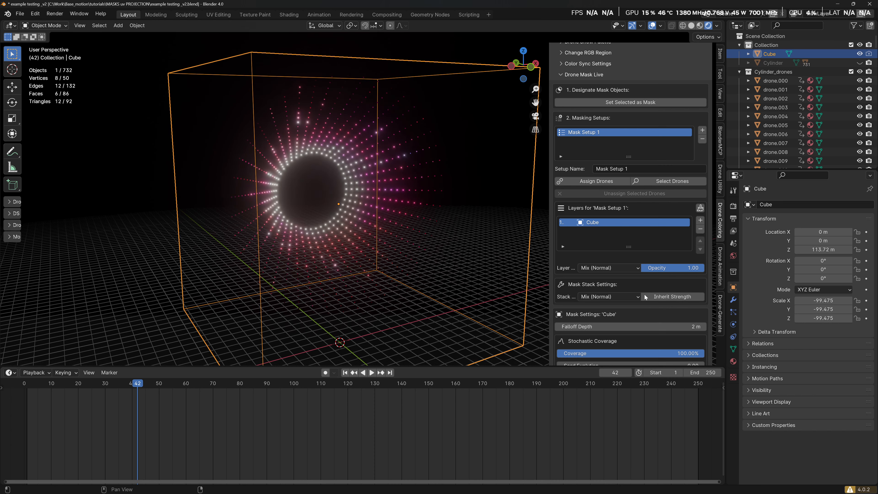
pyautogui.scroll(-10, 644, 294)
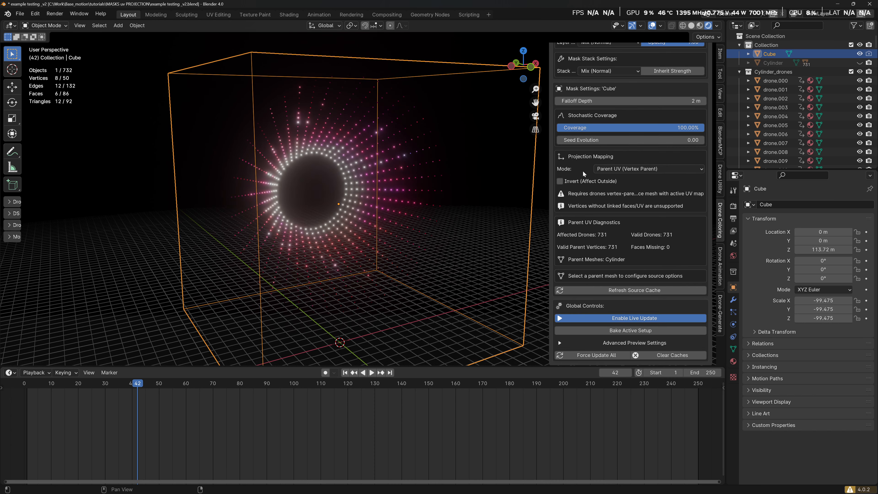
pyautogui.click(628, 170)
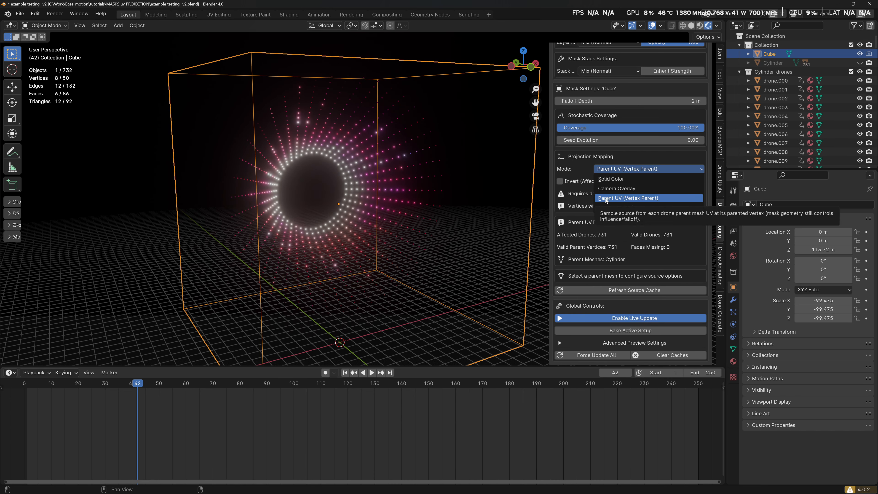
pyautogui.click(645, 198)
# Step: Switch the viewport to solid shading, unhide the Cylinder parent mesh and select it
pyautogui.moveTo(436, 186); pyautogui.dragTo(464, 166, button='middle')
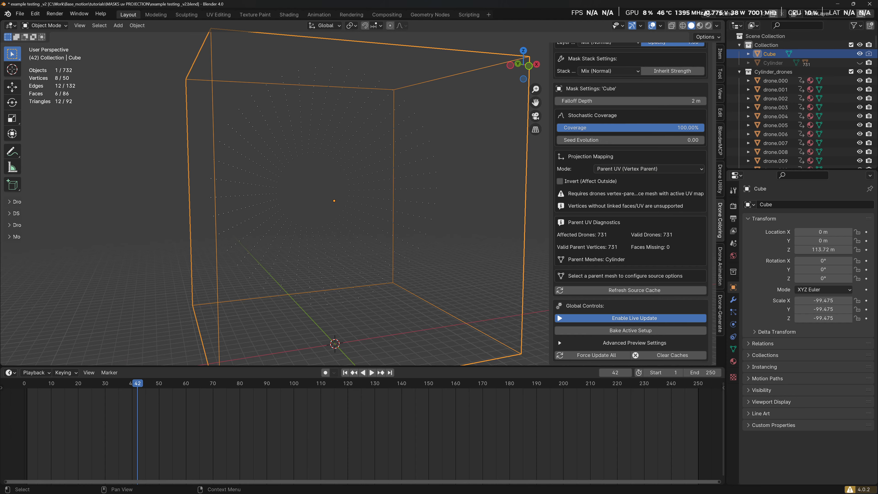
pyautogui.click(860, 63)
pyautogui.keyDown('shift'); pyautogui.moveTo(398, 162); pyautogui.dragTo(288, 154, button='middle'); pyautogui.keyUp('shift')
pyautogui.click(428, 171)
pyautogui.scroll(-4, 453, 172)
pyautogui.scroll(5, 439, 184)
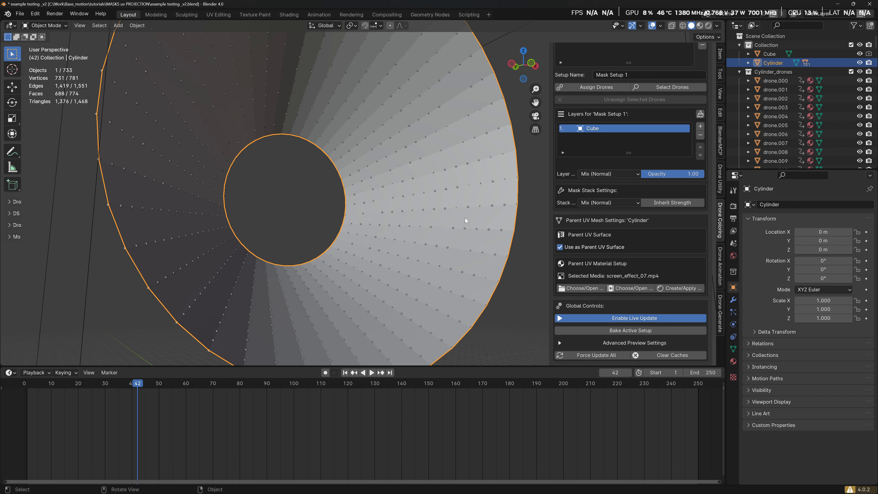
pyautogui.moveTo(465, 218); pyautogui.dragTo(448, 244, button='middle')
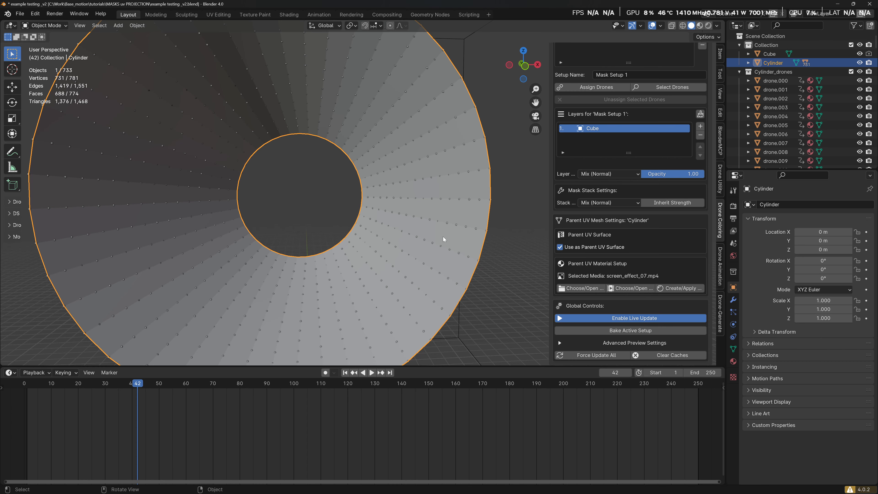
# Step: Enter Edit Mode on the cylinder and examine its UV layout over screen_effect_07.mp4 in the UV Editing workspace
pyautogui.press('Tab')
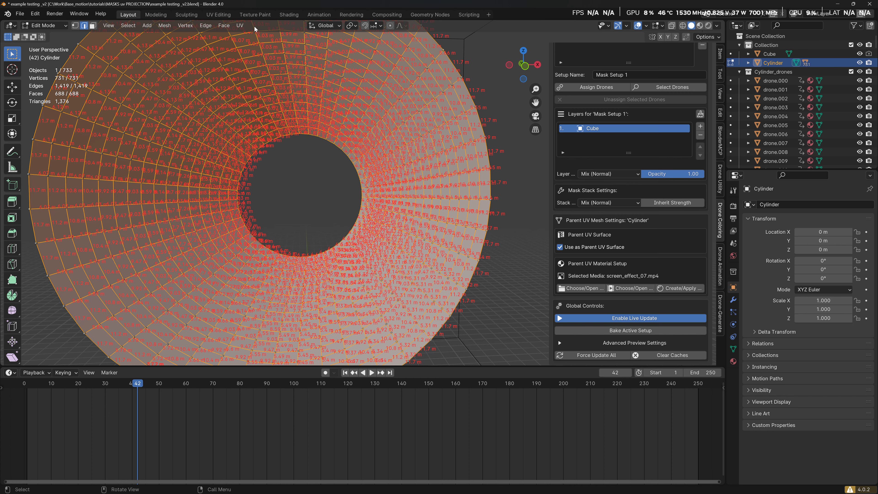
pyautogui.click(218, 15)
pyautogui.scroll(-5, 297, 128)
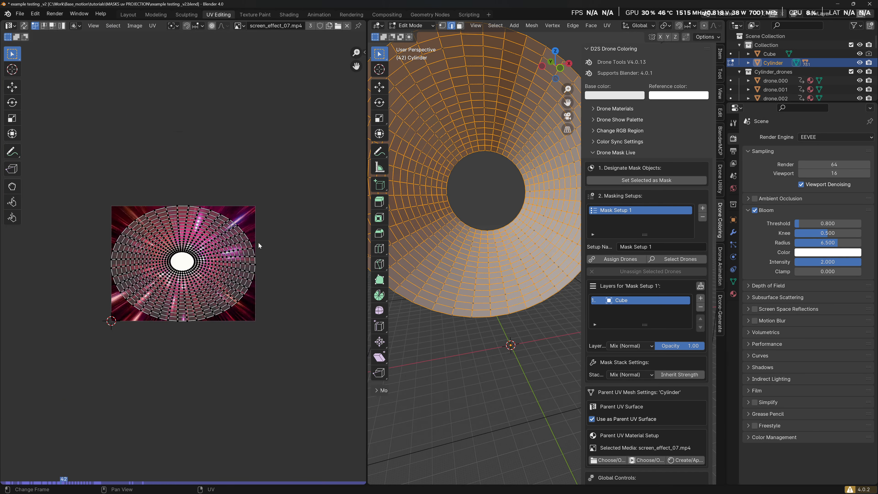
pyautogui.press('z')
pyautogui.click(449, 255)
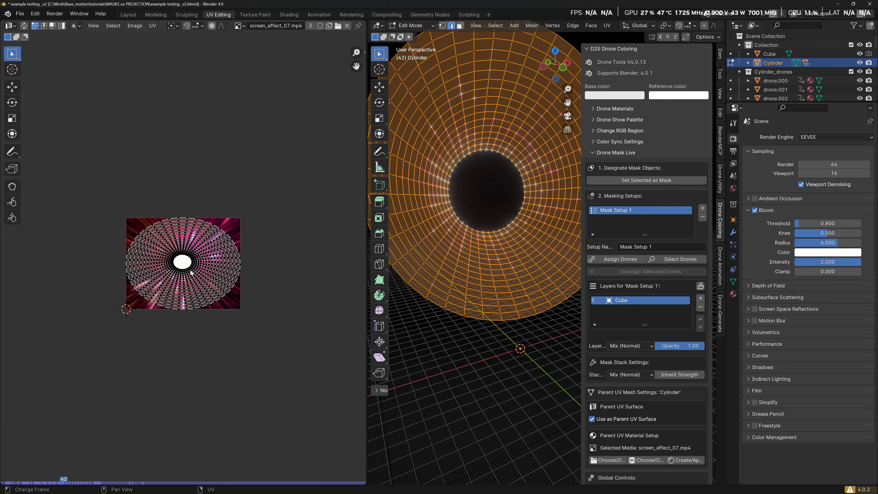
pyautogui.scroll(7, 192, 273)
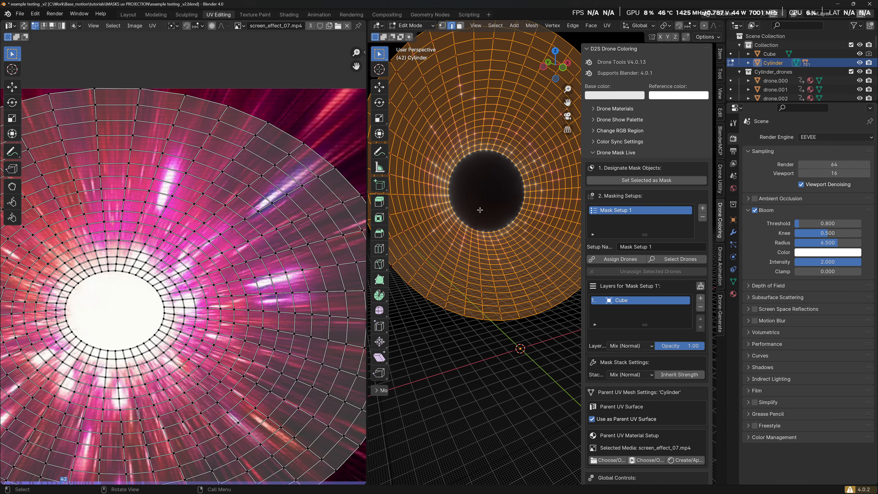
pyautogui.press('Tab')
pyautogui.click(538, 316)
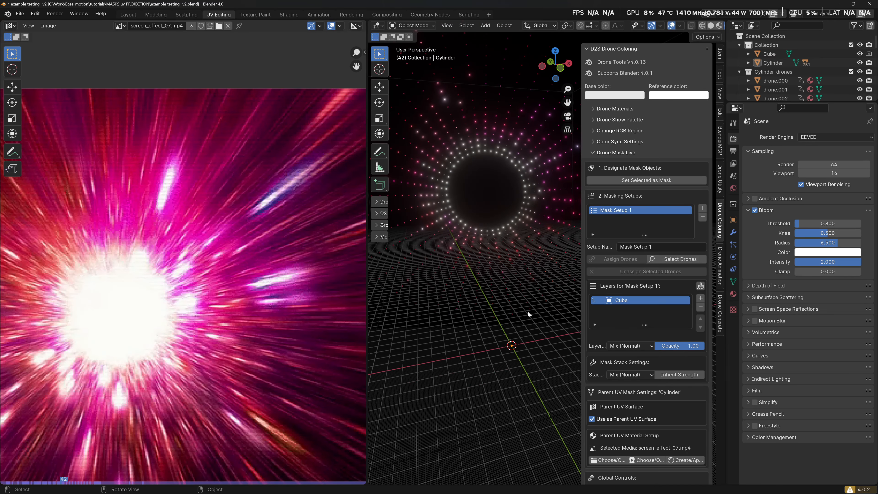
pyautogui.scroll(-6, 203, 366)
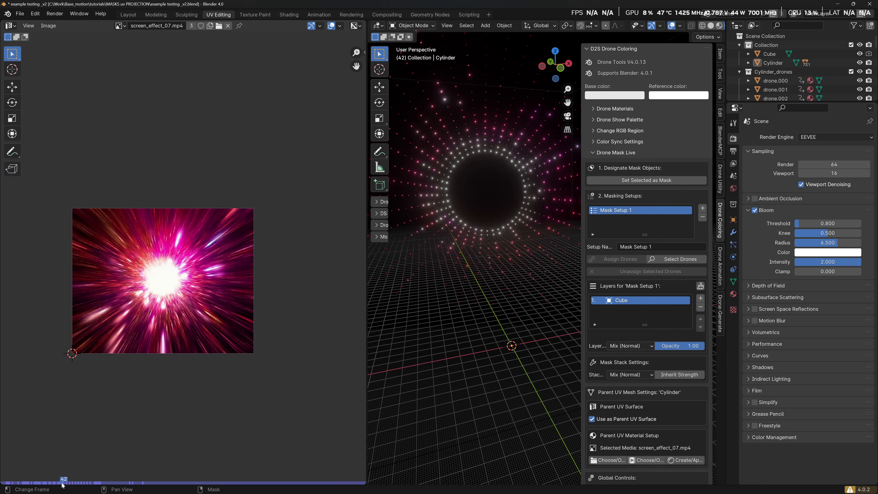
# Step: Return to the Layout workspace, hide the Cylinder and preview the drone animation near its start in rendered shading
pyautogui.click(128, 14)
pyautogui.press('z')
pyautogui.click(501, 213)
pyautogui.moveTo(223, 383); pyautogui.dragTo(63, 383)
pyautogui.scroll(-4, 335, 225)
pyautogui.moveTo(335, 225); pyautogui.dragTo(340, 227, button='middle')
pyautogui.click(859, 63)
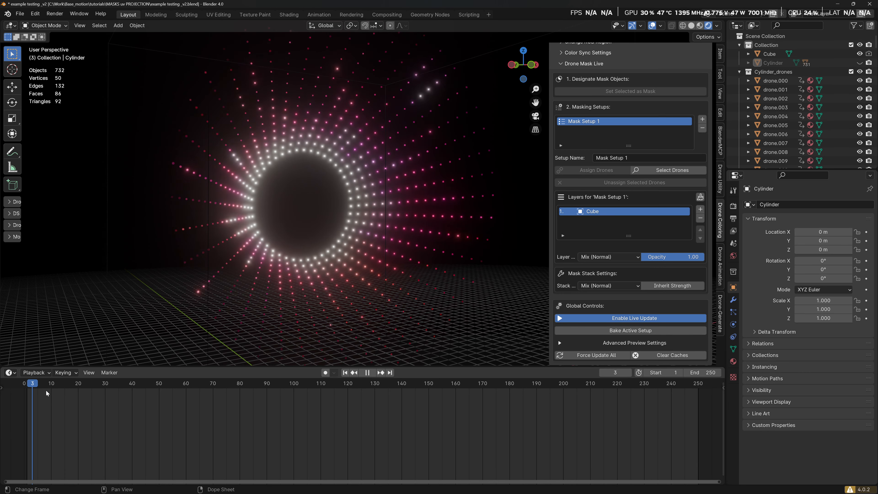
pyautogui.press('space')
pyautogui.moveTo(363, 275); pyautogui.dragTo(308, 288, button='middle')
pyautogui.moveTo(379, 250); pyautogui.dragTo(424, 246, button='middle')
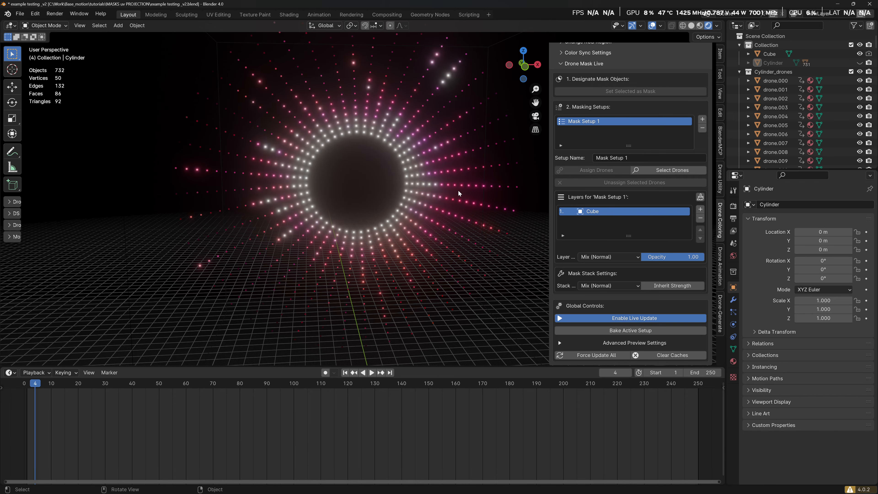
pyautogui.moveTo(459, 190); pyautogui.dragTo(483, 173, button='middle')
pyautogui.scroll(-3, 483, 173)
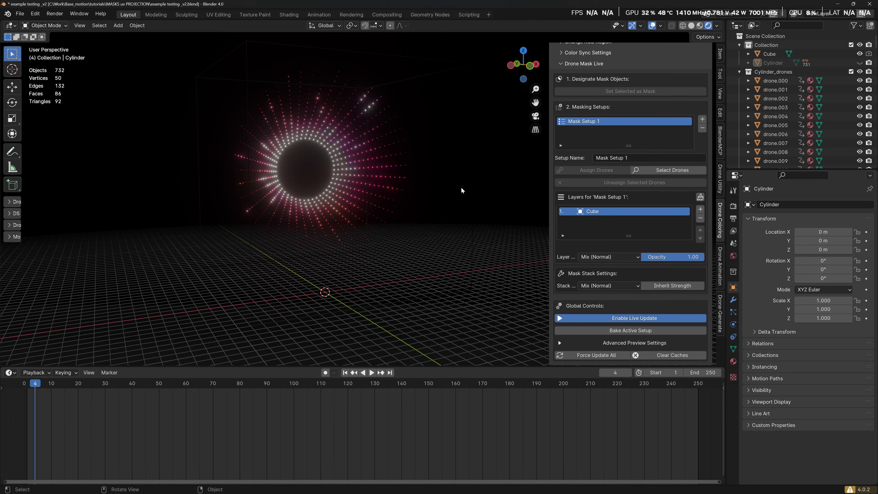
# Step: Exclude the Cylinder_drones collection, show the Cylinder in solid shading and open its mesh in Edit Mode
pyautogui.press('q')
pyautogui.click(430, 180)
pyautogui.scroll(4, 430, 180)
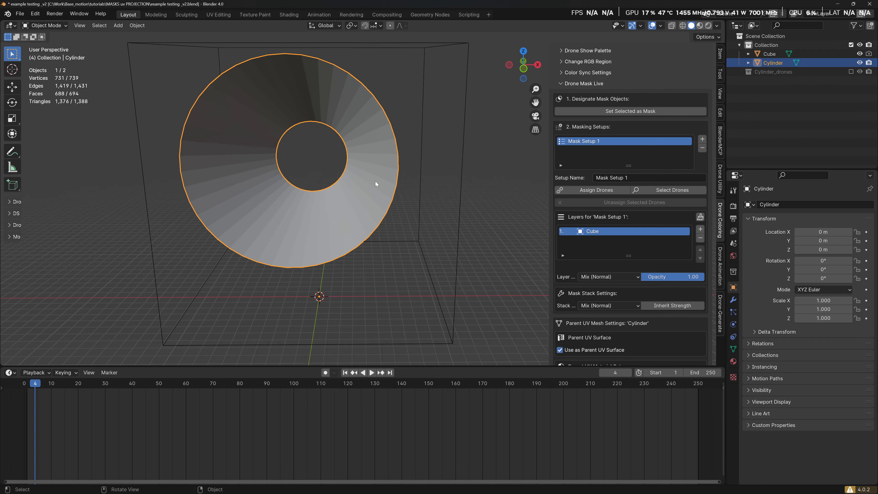
pyautogui.keyDown('shift'); pyautogui.moveTo(364, 183); pyautogui.dragTo(436, 171, button='middle'); pyautogui.keyUp('shift')
pyautogui.scroll(4, 407, 195)
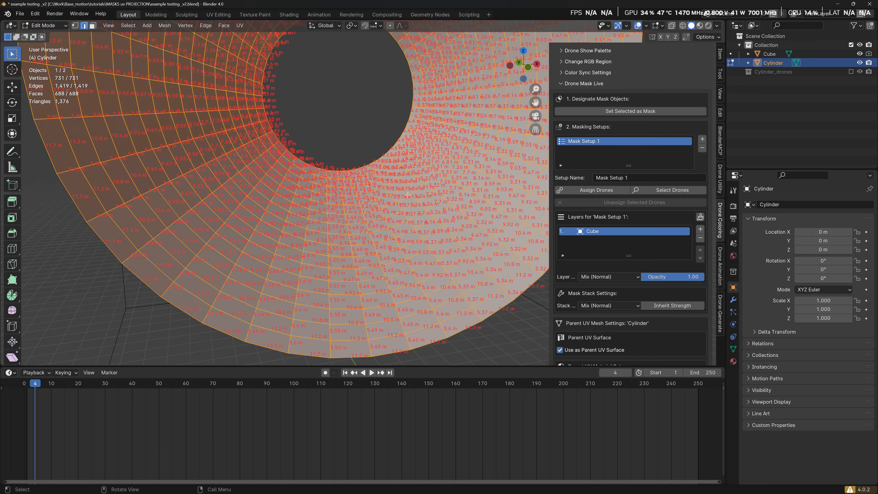
# Step: Try deleting only the faces of the whole cylinder mesh, and undo the deletion
pyautogui.press('x')
pyautogui.click(399, 231)
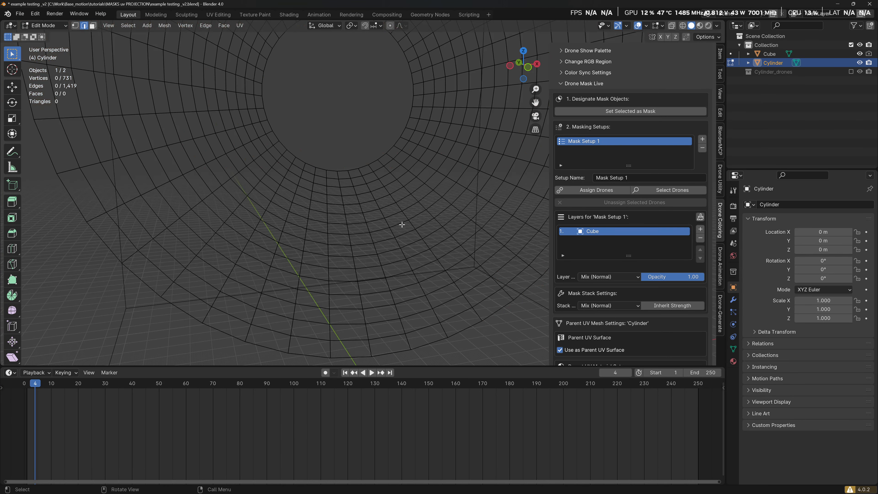
pyautogui.scroll(-5, 398, 169)
pyautogui.moveTo(382, 137); pyautogui.dragTo(402, 218, button='middle')
pyautogui.press('Tab')
pyautogui.hotkey('ctrl', 'z')
pyautogui.hotkey('ctrl', 'z')
pyautogui.hotkey('ctrl', 'z')
pyautogui.scroll(4, 402, 217)
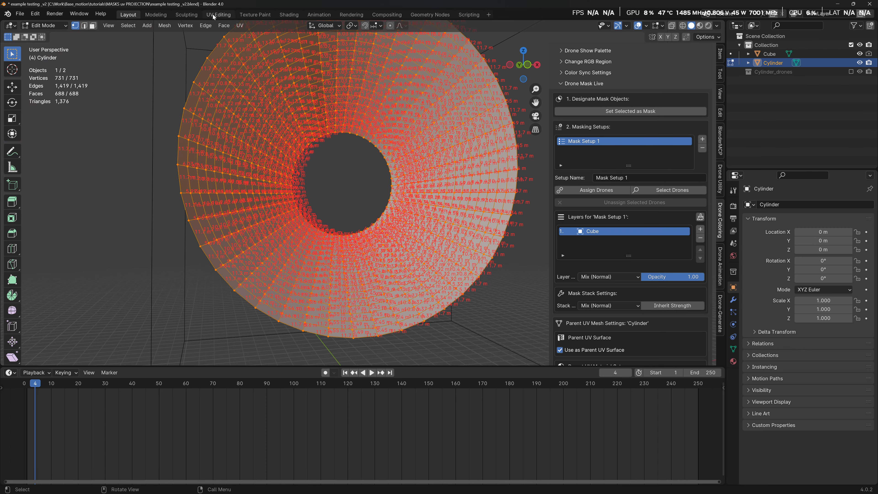
# Step: Switch to the UV Editing workspace and select a patch of UVs in the upper-right part of the cylinder's layout
pyautogui.click(218, 15)
pyautogui.scroll(7, 218, 252)
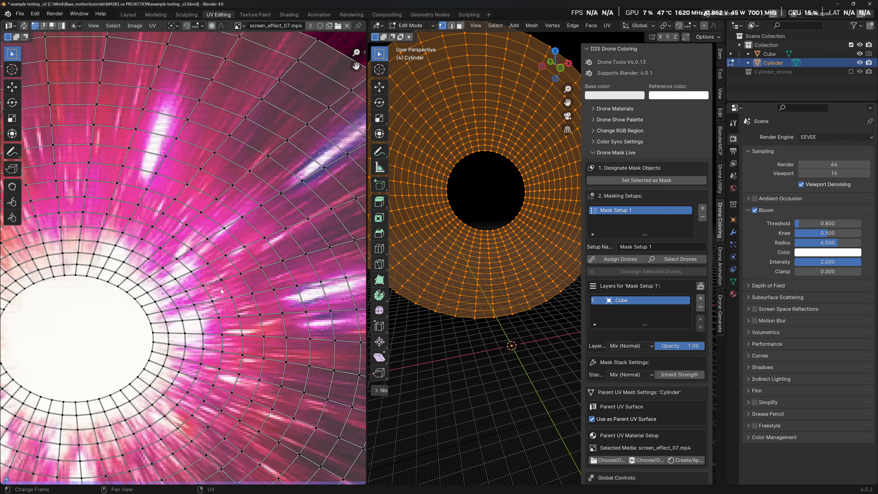
pyautogui.moveTo(244, 175); pyautogui.dragTo(362, 298)
pyautogui.scroll(-2, 234, 219)
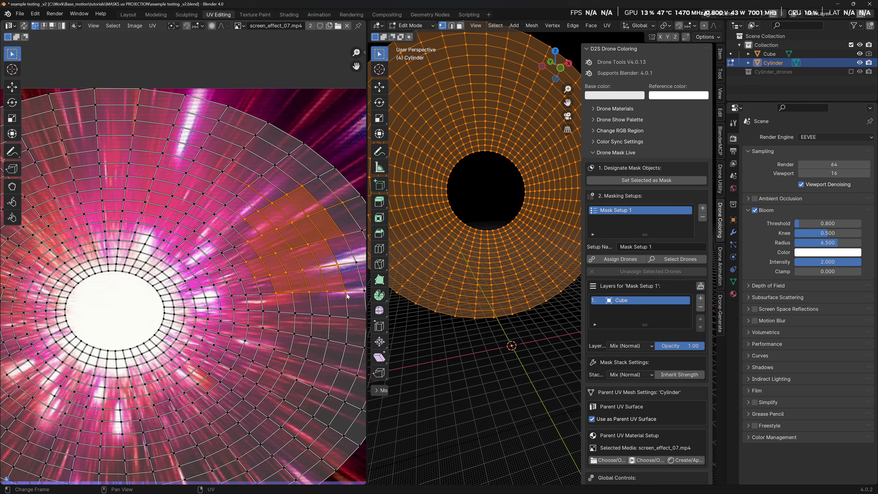
pyautogui.scroll(-2, 235, 218)
pyautogui.scroll(-2, 485, 240)
# Step: Try removing only the mesh faces to check the effect on the UV layout, and undo the removal
pyautogui.press('x')
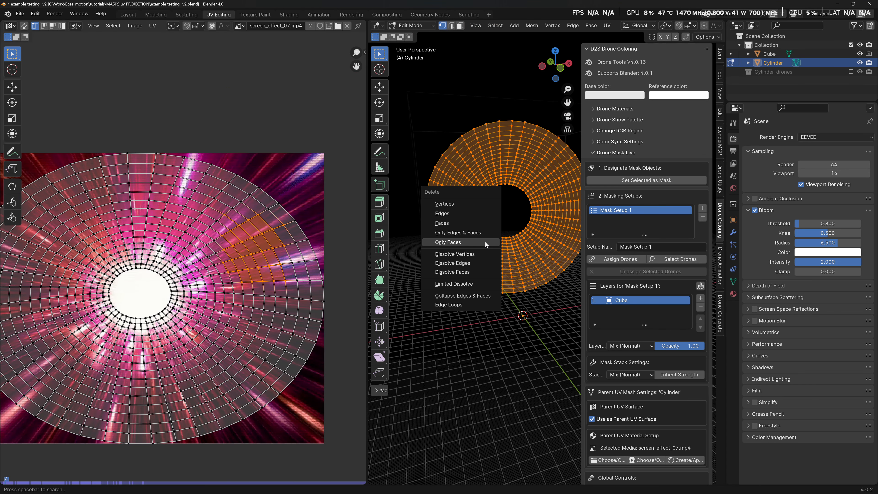
pyautogui.click(477, 239)
pyautogui.hotkey('ctrl', 'z')
pyautogui.scroll(5, 469, 257)
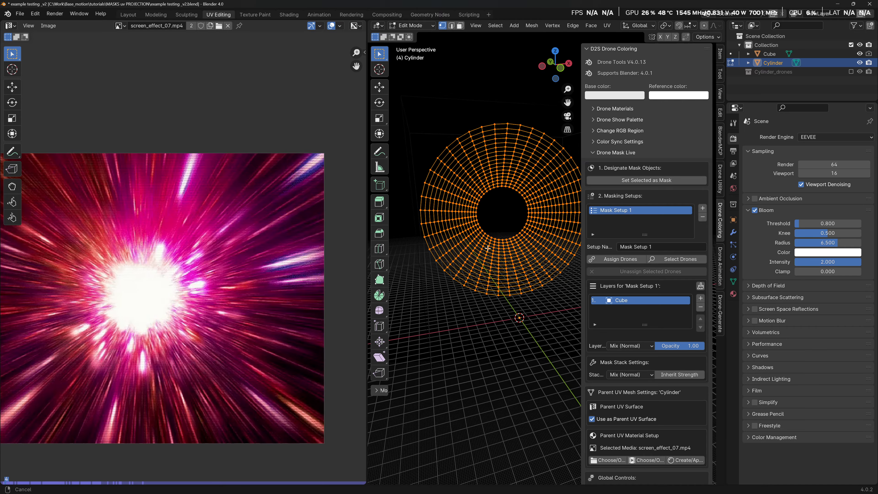
pyautogui.keyDown('shift'); pyautogui.moveTo(450, 257); pyautogui.dragTo(479, 257, button='middle'); pyautogui.keyUp('shift')
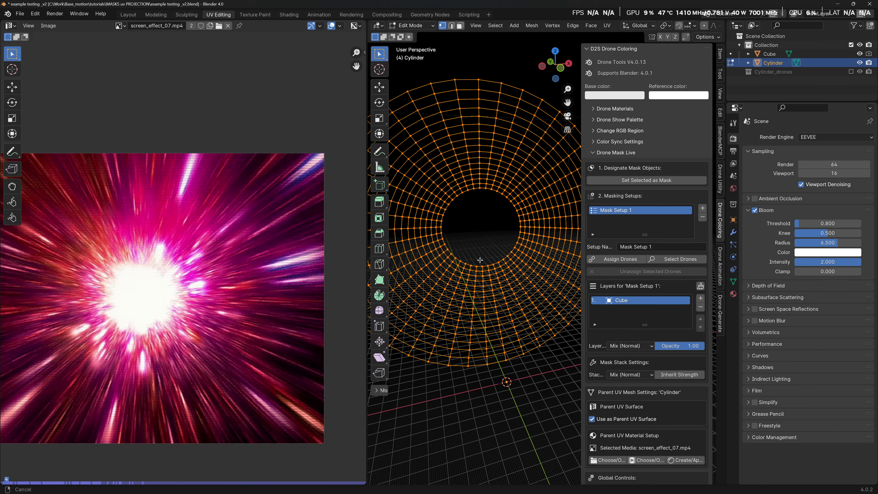
pyautogui.scroll(-2, 184, 264)
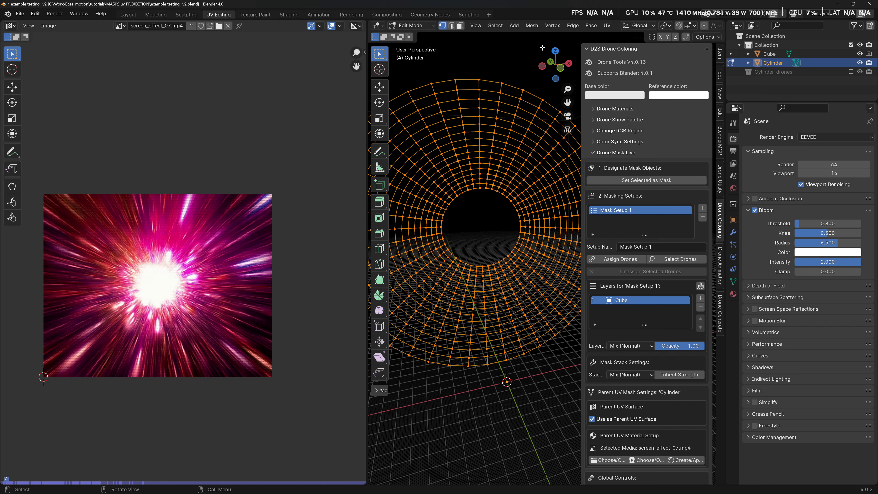
pyautogui.click(611, 26)
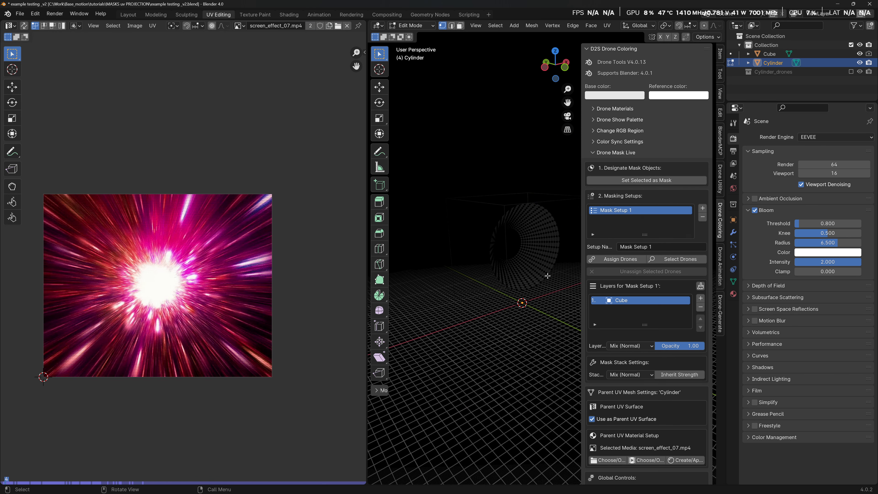
pyautogui.scroll(4, 539, 277)
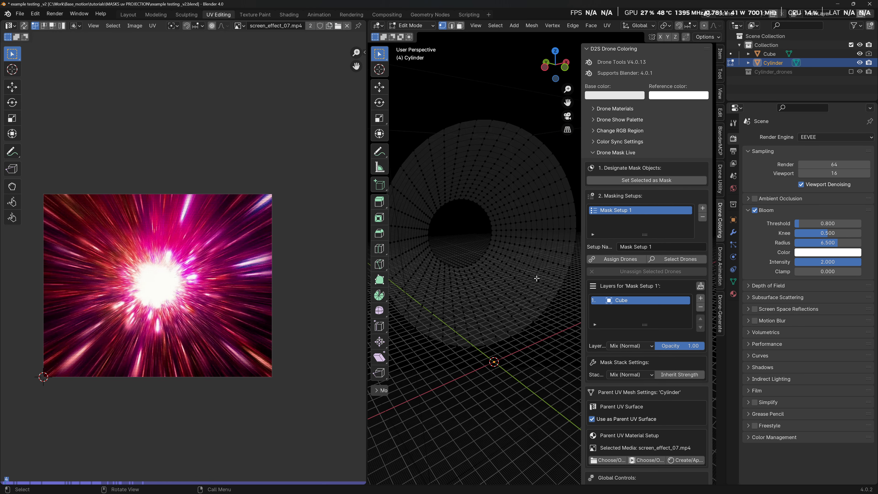
pyautogui.moveTo(480, 240); pyautogui.dragTo(528, 257, button='middle')
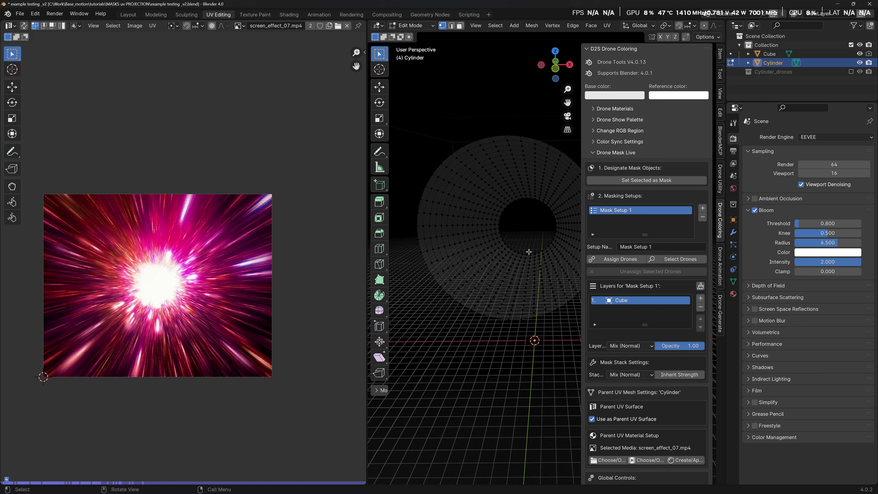
# Step: Select the entire cylinder mesh and open the UV mapping operations for it
pyautogui.press('a')
pyautogui.scroll(5, 507, 225)
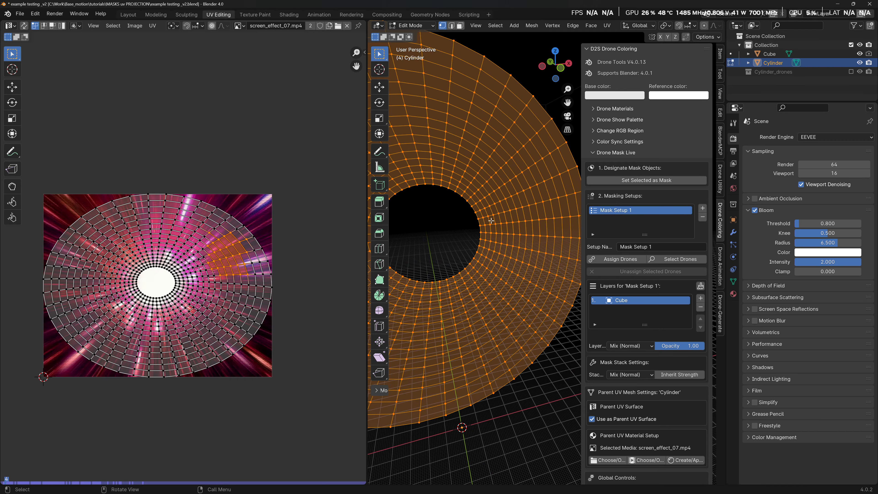
pyautogui.moveTo(492, 220); pyautogui.dragTo(529, 224, button='middle')
pyautogui.click(607, 26)
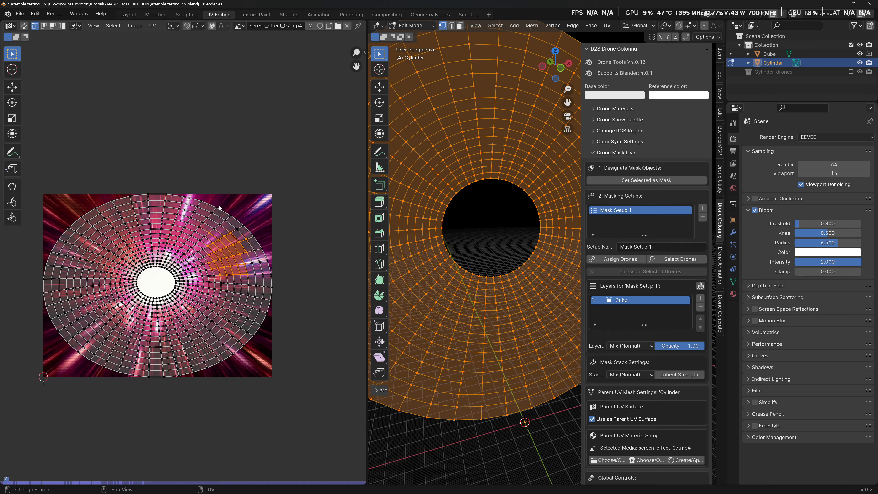
# Step: Select UV points near the upper edge of the layout, and extend the selection to the entire UV layout
pyautogui.moveTo(145, 159); pyautogui.dragTo(210, 247)
pyautogui.moveTo(140, 176); pyautogui.dragTo(168, 217)
pyautogui.click(168, 217)
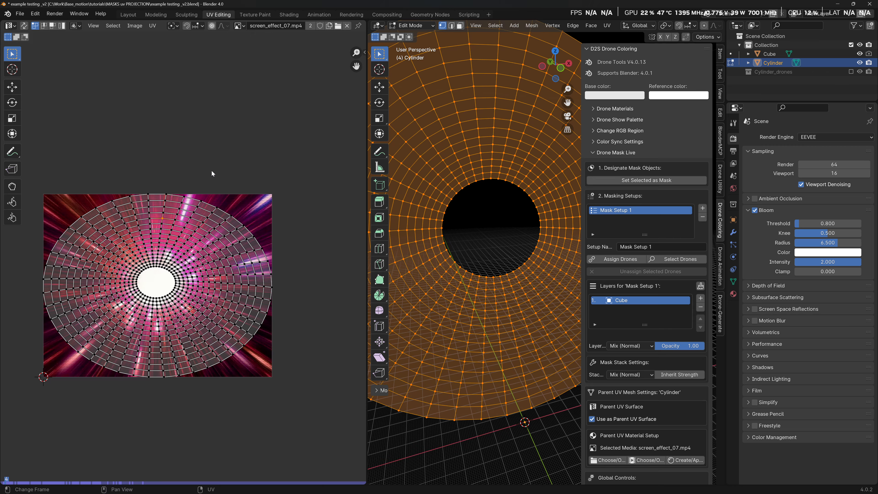
pyautogui.press('a')
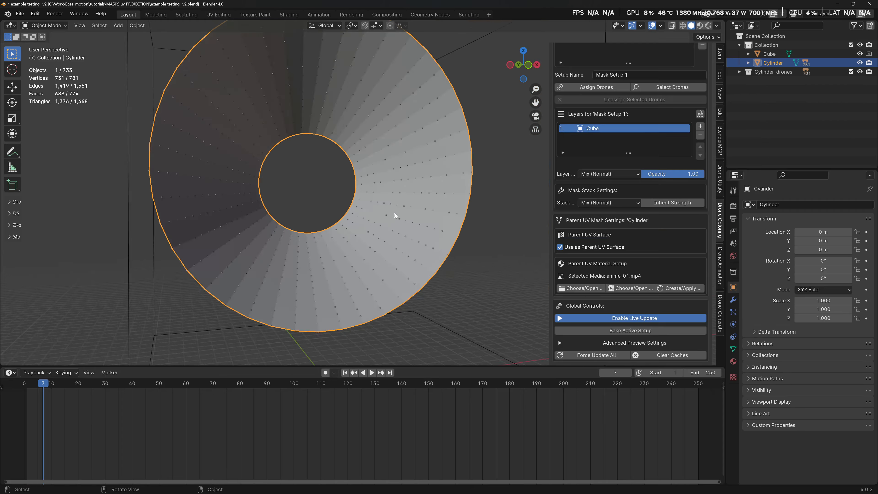
pyautogui.moveTo(395, 212); pyautogui.dragTo(313, 212, button='middle')
pyautogui.scroll(4, 371, 207)
pyautogui.scroll(-3, 312, 201)
pyautogui.scroll(5, 312, 213)
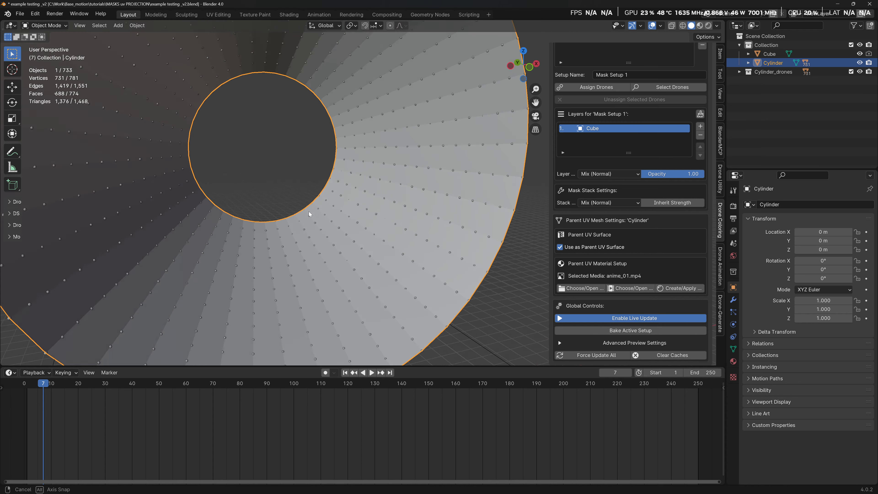
# Step: Preview the model in wireframe, and set the viewport to Solid shading
pyautogui.scroll(-3, 438, 172)
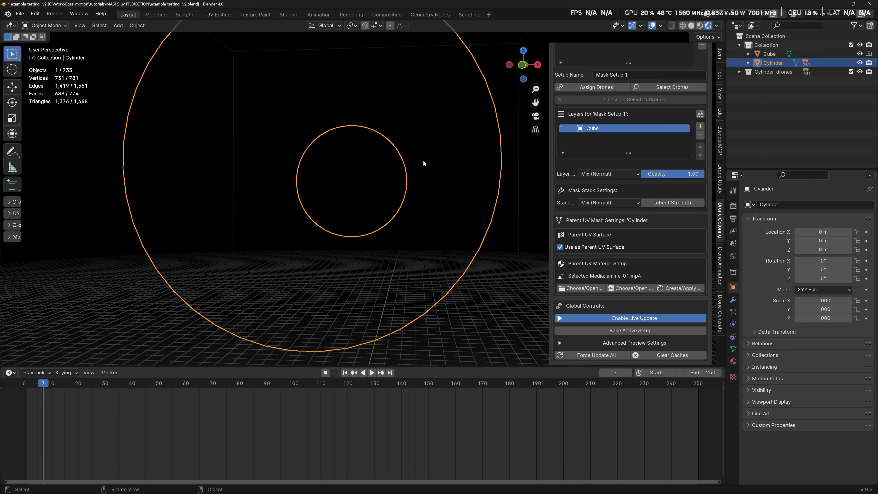
pyautogui.hotkey('shift', 'z')
pyautogui.press('z')
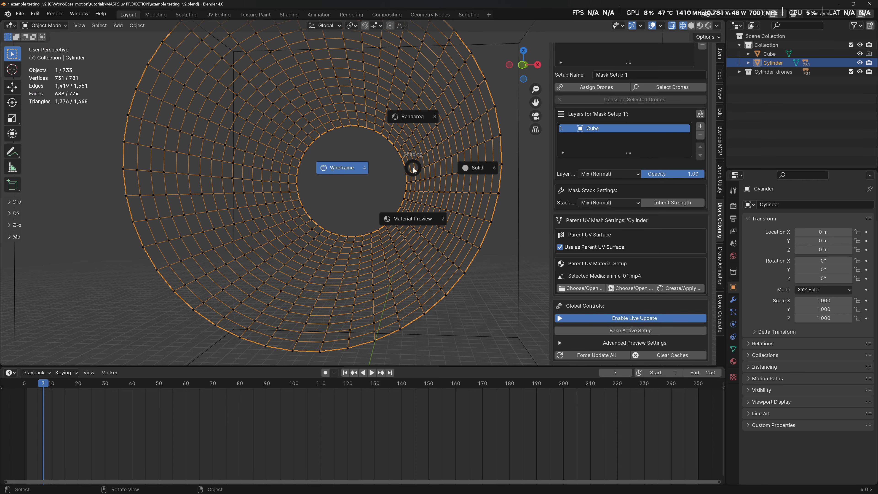
pyautogui.click(456, 159)
pyautogui.scroll(2, 454, 162)
# Step: Select a patch of vertices on the upper-right part of the Cylinder mesh in Edit Mode, and return to Object Mode
pyautogui.press('Tab')
pyautogui.moveTo(435, 133); pyautogui.dragTo(346, 144)
pyautogui.click(500, 188)
pyautogui.moveTo(306, 75); pyautogui.dragTo(464, 164)
pyautogui.moveTo(465, 165); pyautogui.dragTo(465, 198, button='middle')
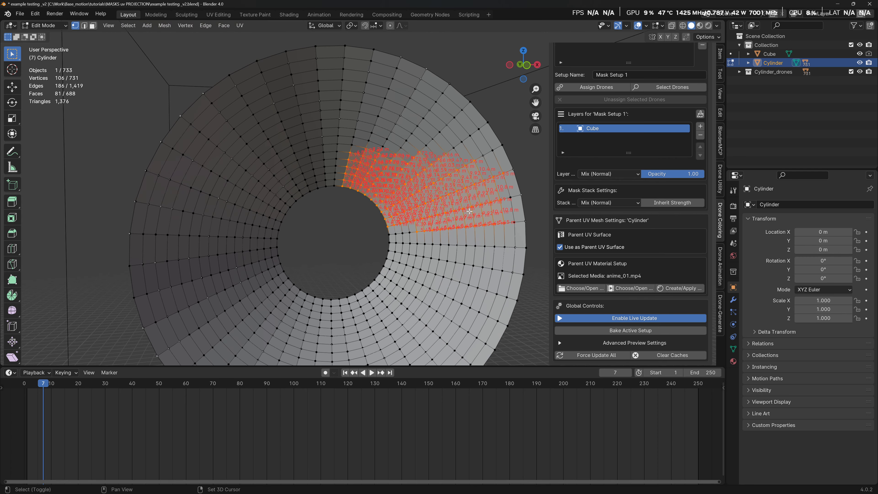
pyautogui.press('Tab')
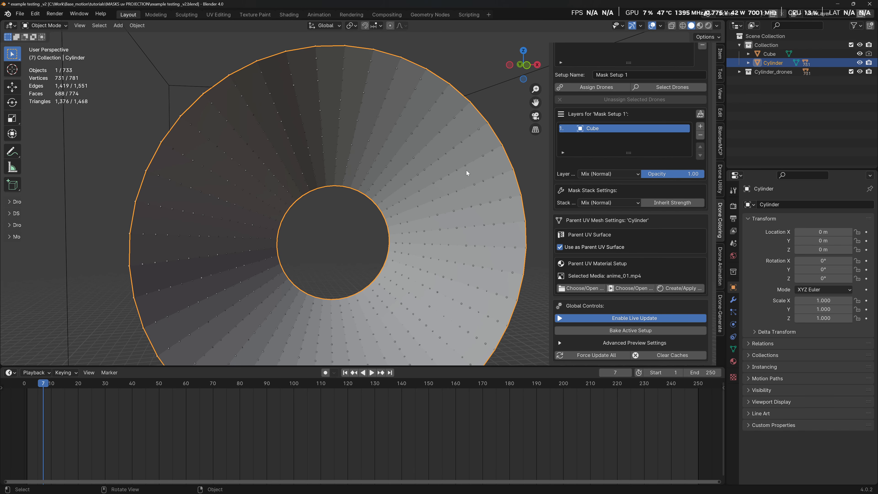
# Step: Examine how the drones sit on the Cylinder's vertices, both close up and with the whole mesh in view
pyautogui.scroll(2, 466, 171)
pyautogui.keyDown('shift'); pyautogui.moveTo(457, 162); pyautogui.dragTo(380, 225, button='middle'); pyautogui.keyUp('shift')
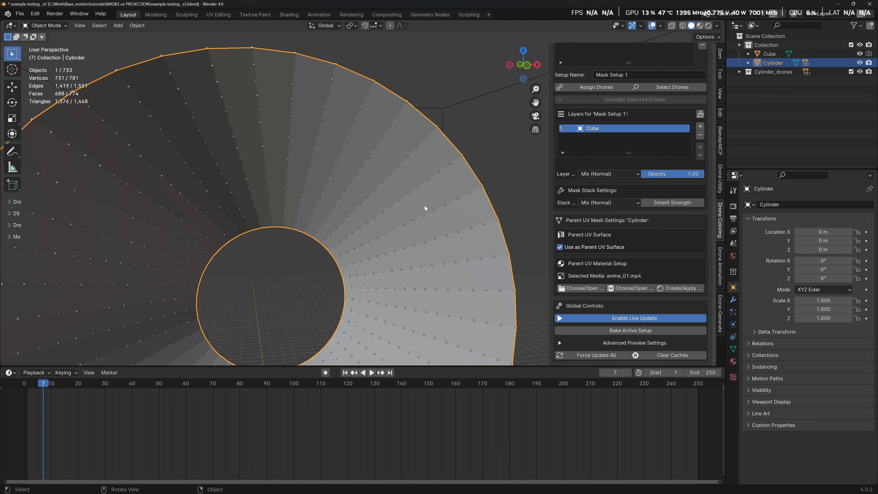
pyautogui.moveTo(424, 205); pyautogui.dragTo(461, 247, button='middle')
pyautogui.keyDown('shift'); pyautogui.moveTo(298, 329); pyautogui.dragTo(350, 271, button='middle'); pyautogui.keyUp('shift')
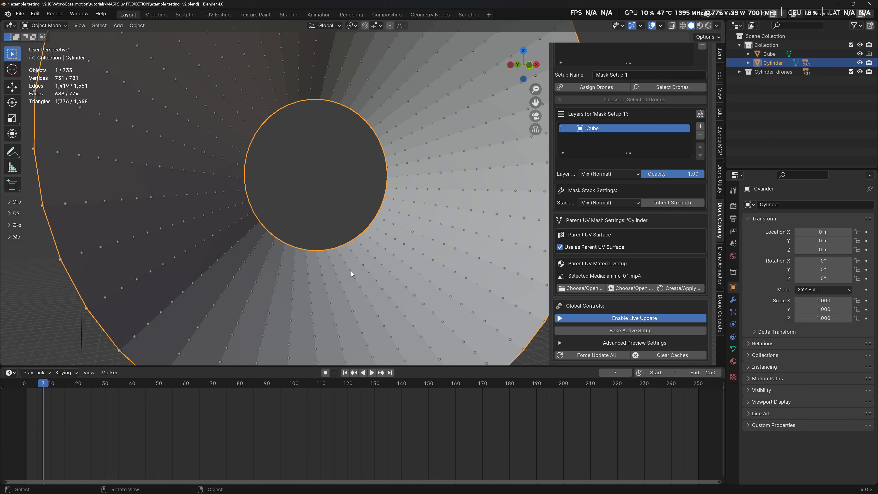
pyautogui.scroll(-4, 412, 238)
pyautogui.scroll(3, 428, 229)
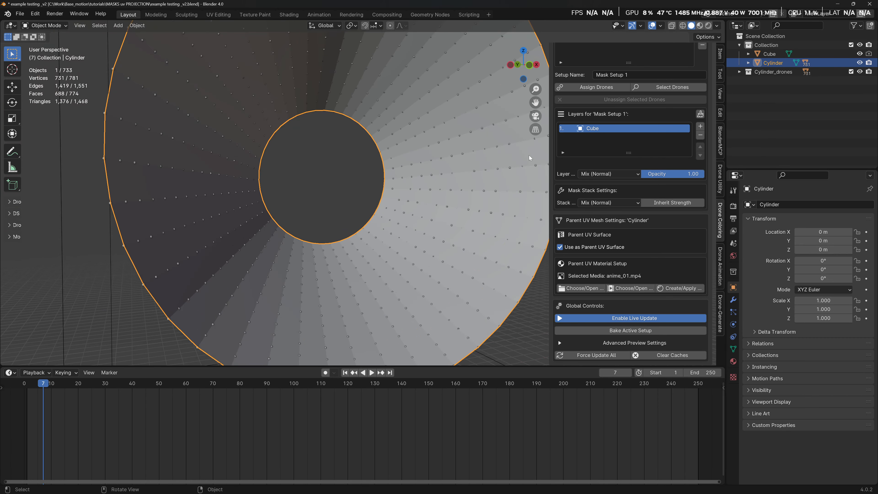
pyautogui.scroll(-4, 493, 166)
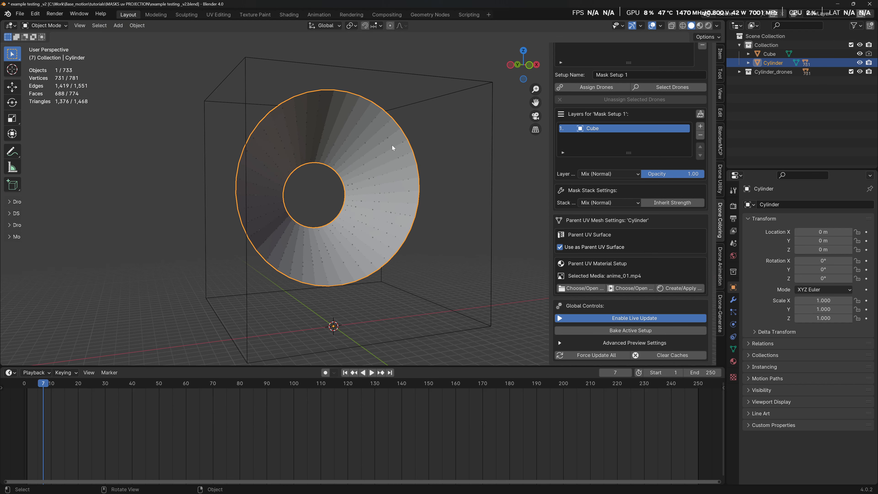
# Step: Select the mask Cube, and select all the drones on the Cylinder
pyautogui.scroll(5, 642, 108)
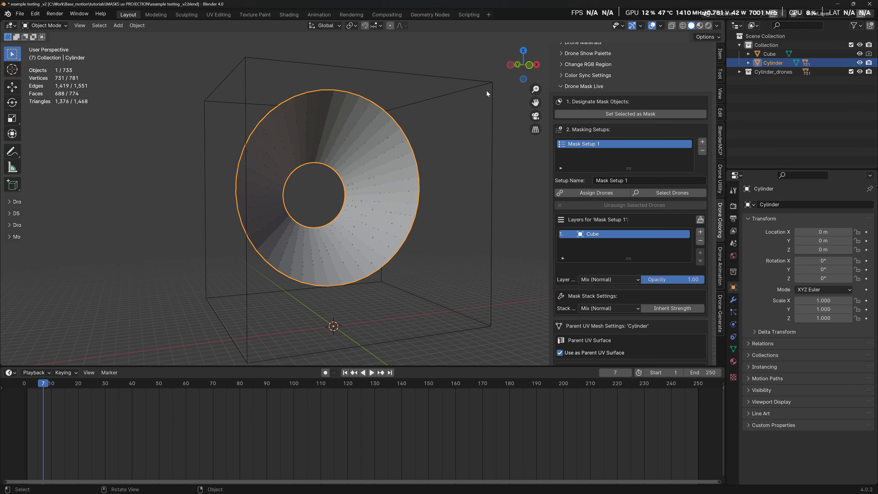
pyautogui.click(493, 81)
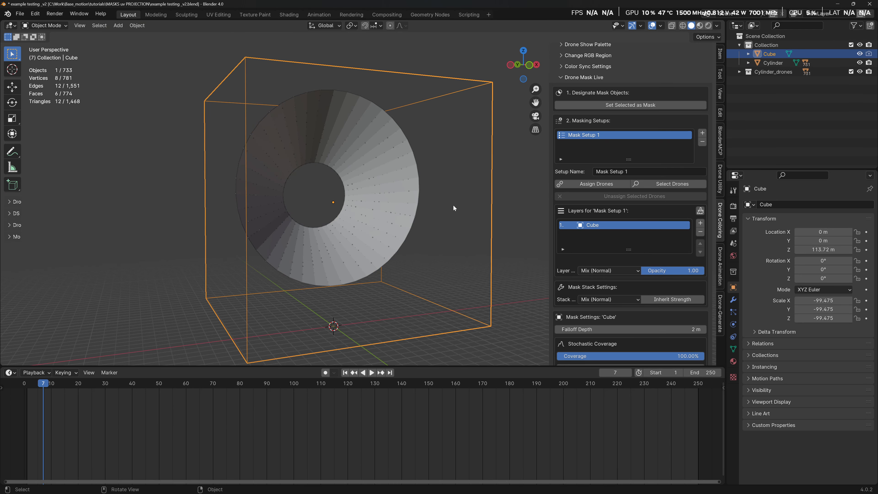
pyautogui.scroll(4, 418, 218)
pyautogui.keyDown('shift'); pyautogui.moveTo(426, 228); pyautogui.dragTo(458, 221, button='middle'); pyautogui.keyUp('shift')
pyautogui.press('q')
pyautogui.click(459, 221)
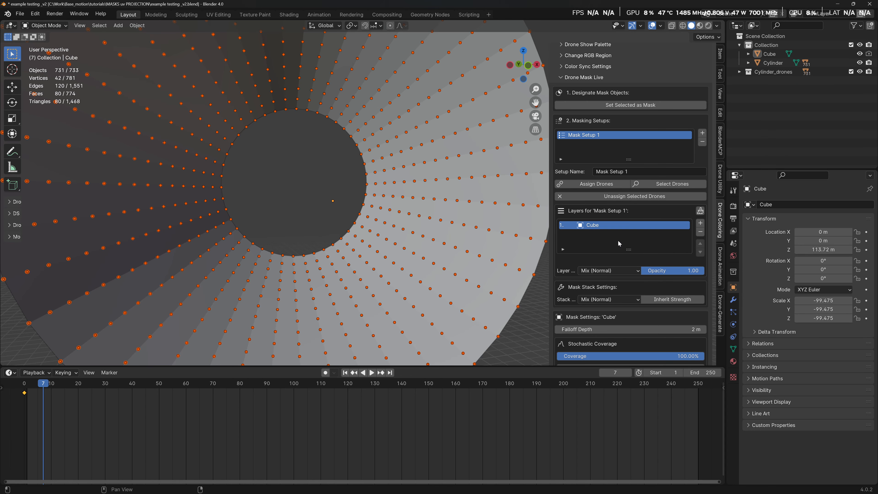
# Step: Try the Solid Color projection mode on the Cube mask, and set the mode back to Parent UV (Vertex Parent)
pyautogui.scroll(-10, 618, 240)
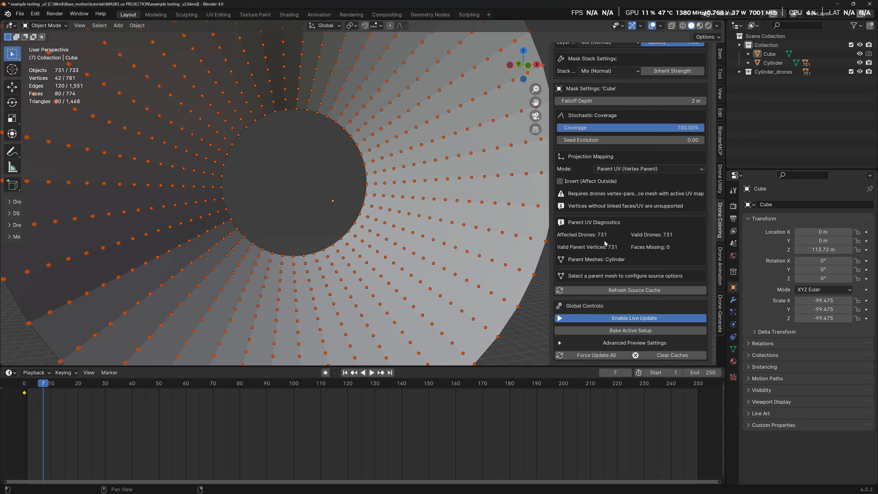
pyautogui.click(628, 169)
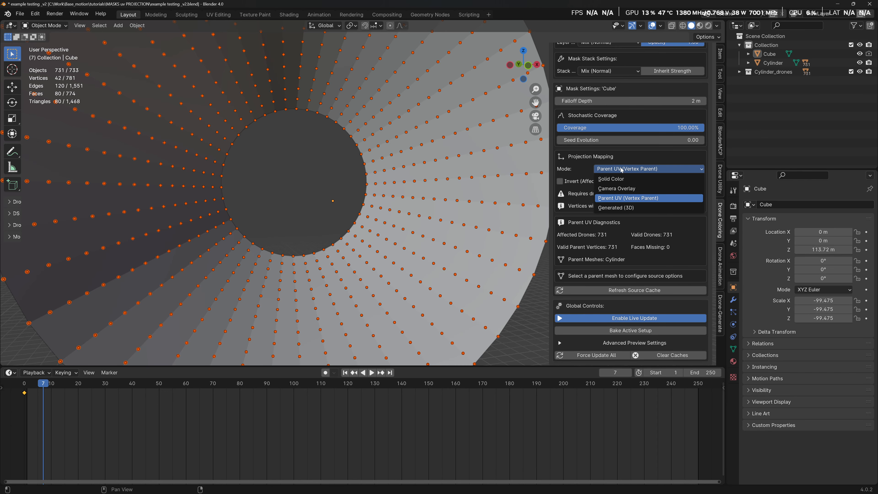
pyautogui.click(619, 180)
pyautogui.click(616, 277)
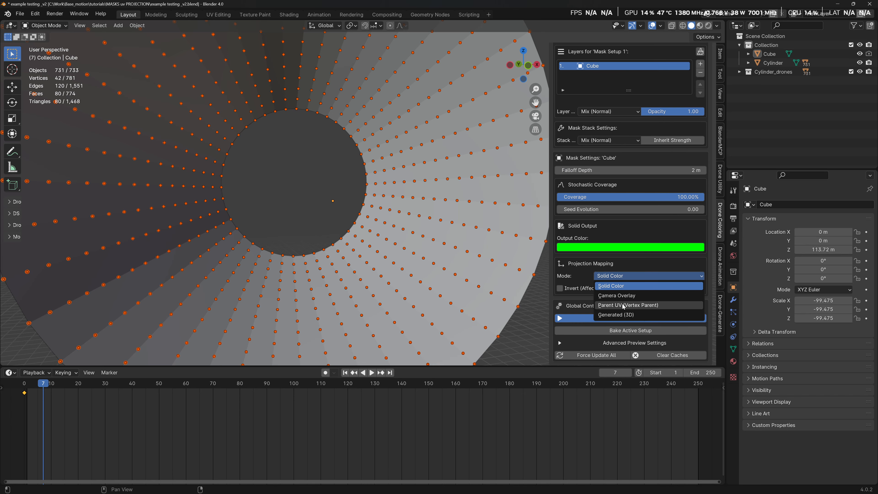
pyautogui.click(624, 308)
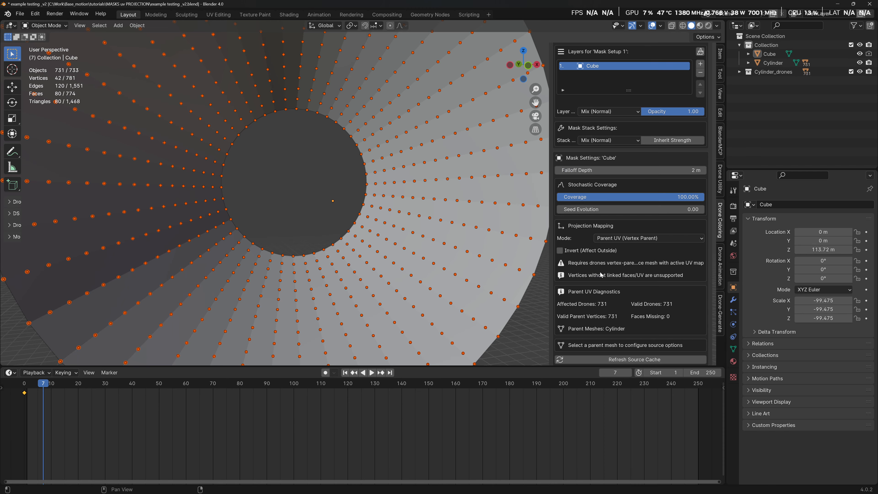
# Step: Preview other viewport shading modes, return to Solid shading, and select the Cylinder
pyautogui.press('z')
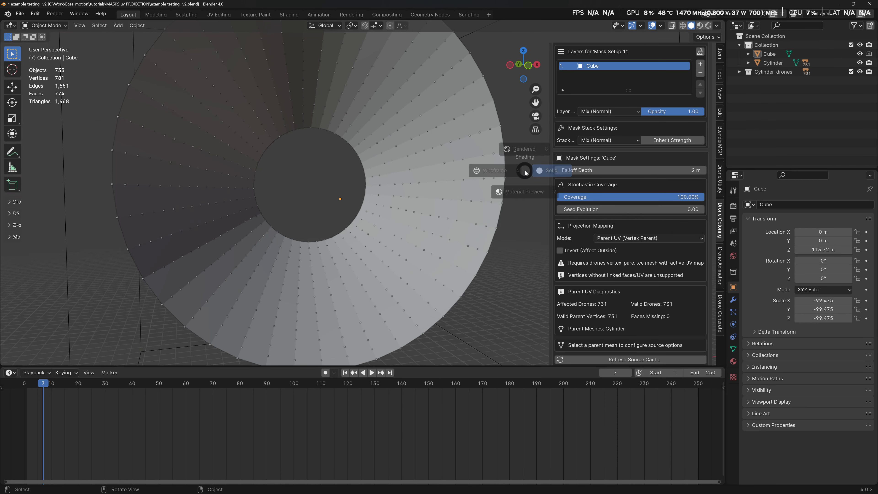
pyautogui.click(527, 207)
pyautogui.press('z')
pyautogui.click(461, 173)
pyautogui.moveTo(460, 173)
pyautogui.mouseDown(button='middle')
pyautogui.moveTo(507, 180)
pyautogui.moveTo(443, 190)
pyautogui.moveTo(458, 188)
pyautogui.mouseUp(button='middle')
pyautogui.press('z')
pyautogui.click(492, 191)
pyautogui.click(481, 185)
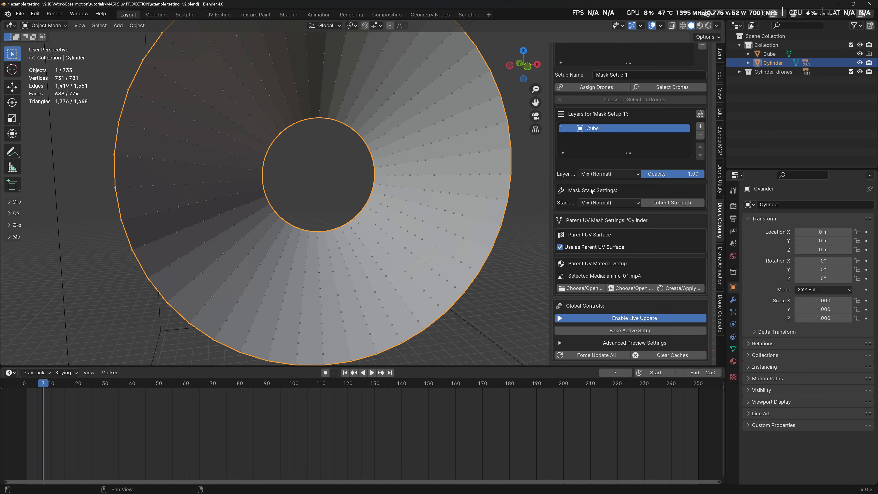
# Step: Choose screen_effect_07.mp4 as the video for the Cylinder's Parent UV material setup
pyautogui.moveTo(458, 196); pyautogui.dragTo(440, 197, button='middle')
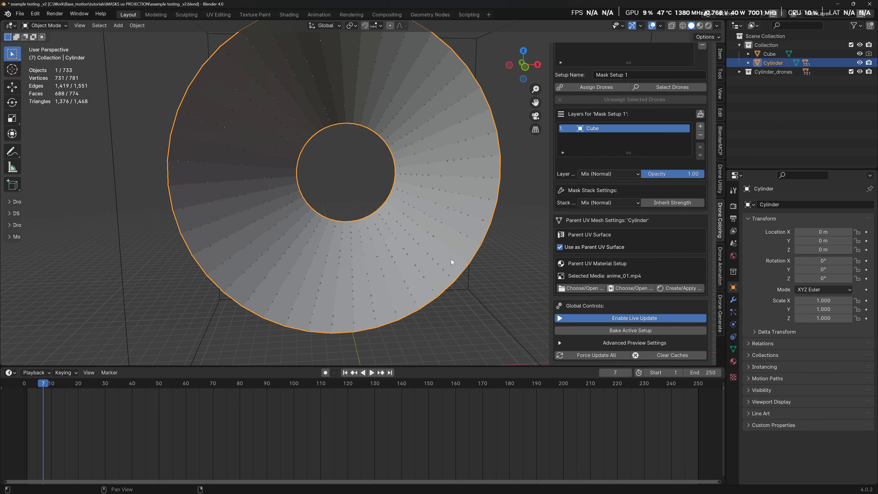
pyautogui.moveTo(422, 220); pyautogui.dragTo(460, 202, button='middle')
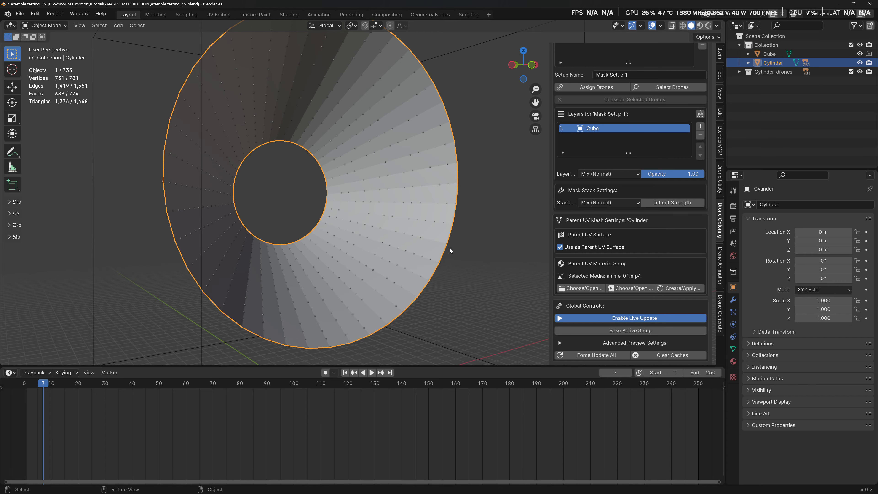
pyautogui.moveTo(449, 247); pyautogui.dragTo(382, 245, button='middle')
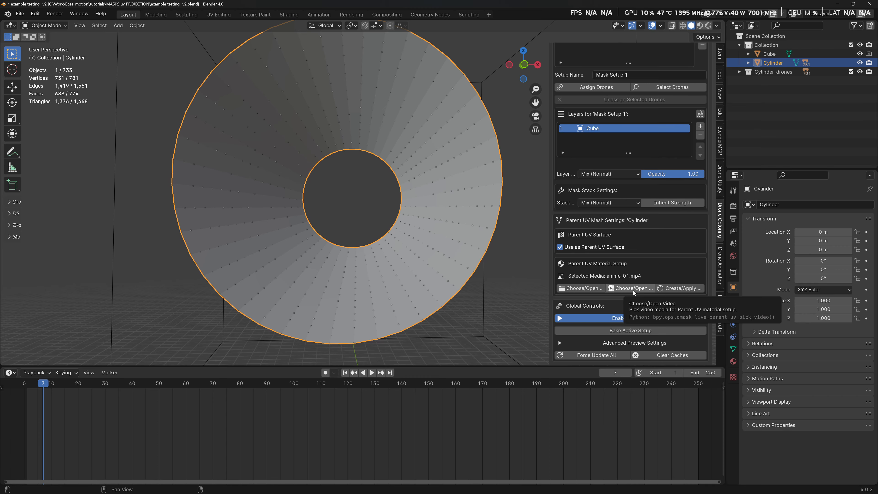
pyautogui.click(627, 294)
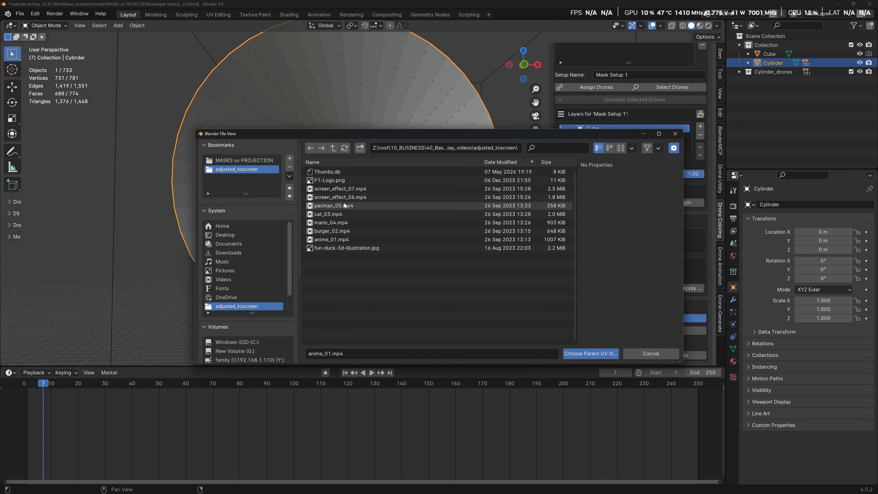
pyautogui.press('Return')
# Step: Switch the viewport to Rendered shading and hide the Cylinder in the viewport
pyautogui.press('z')
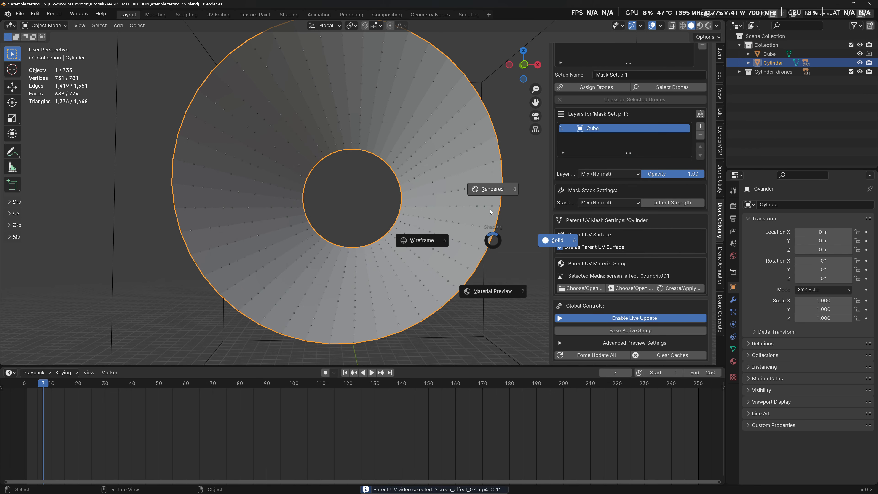
pyautogui.click(509, 201)
pyautogui.click(859, 62)
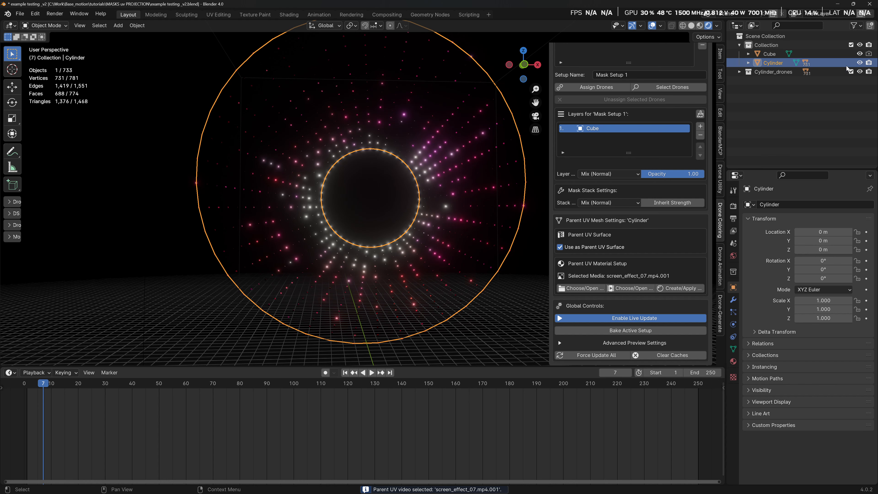
pyautogui.moveTo(401, 173); pyautogui.dragTo(449, 138, button='middle')
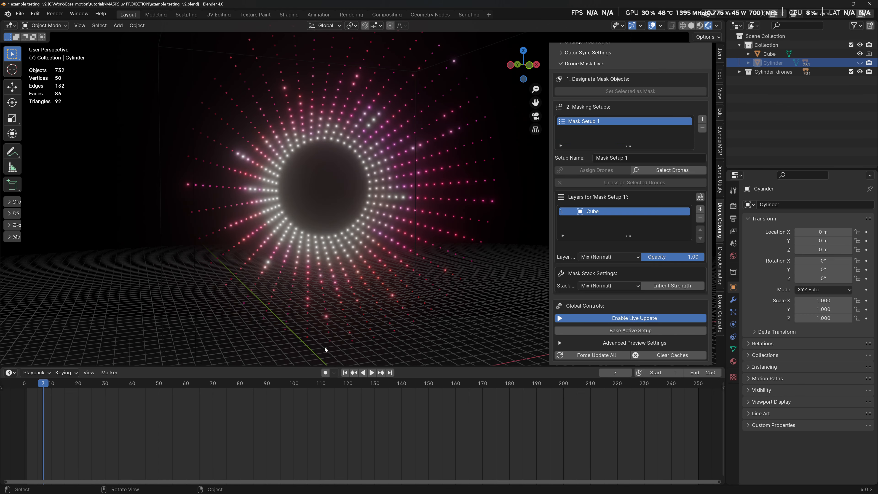
# Step: Play the animation from frame 1 and examine the projected video colours on the drones from different angles
pyautogui.hotkey('shift', 'Left')
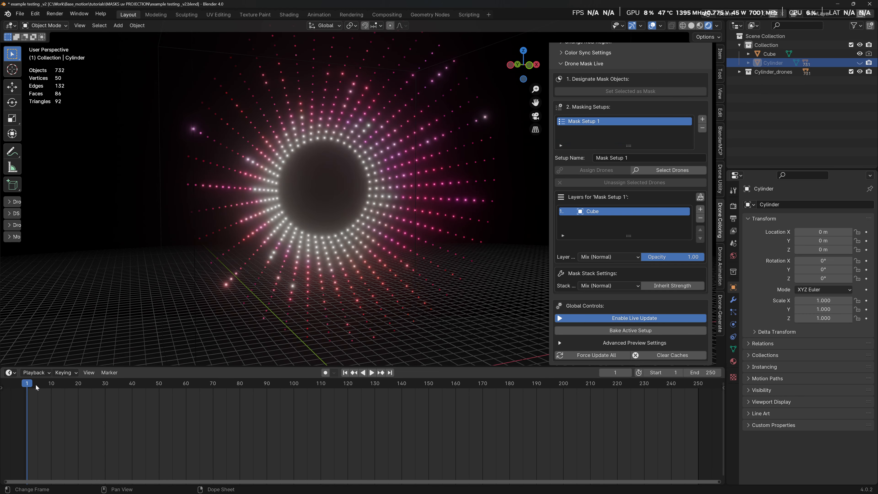
pyautogui.press('space')
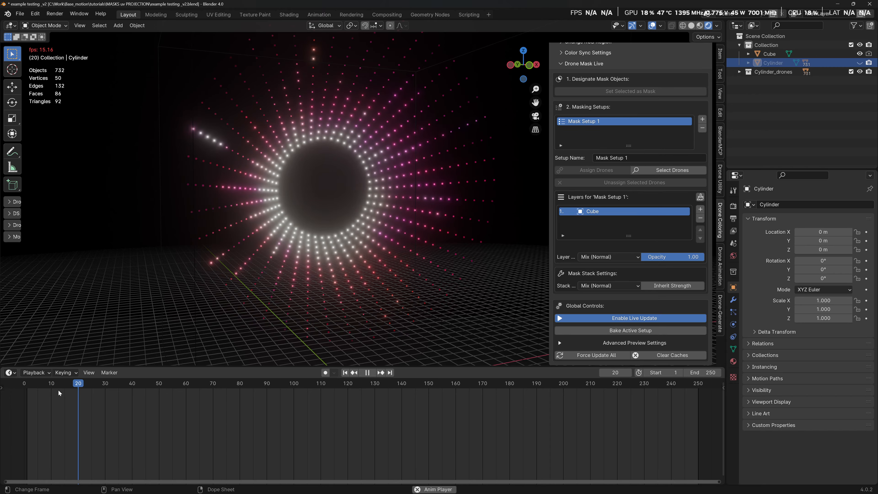
pyautogui.press('space')
pyautogui.moveTo(94, 385); pyautogui.dragTo(25, 388)
pyautogui.press('space')
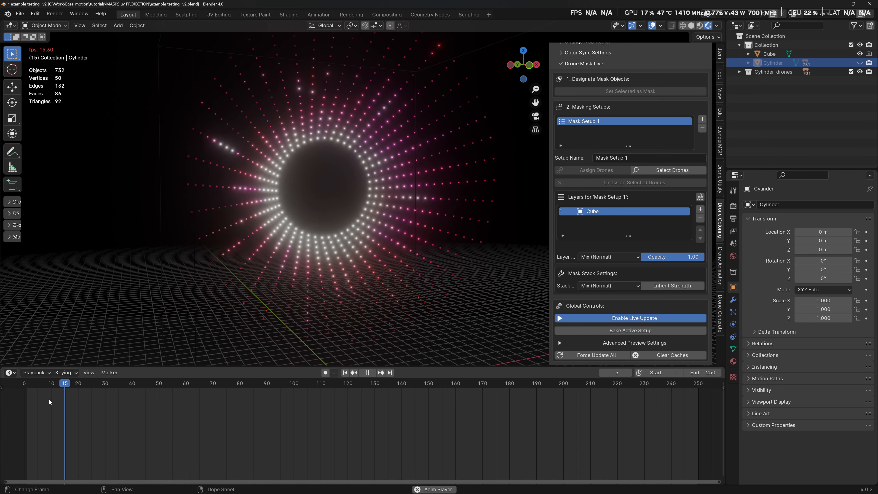
pyautogui.moveTo(308, 89)
pyautogui.mouseDown(button='middle')
pyautogui.moveTo(281, 89)
pyautogui.moveTo(299, 89)
pyautogui.mouseUp(button='middle')
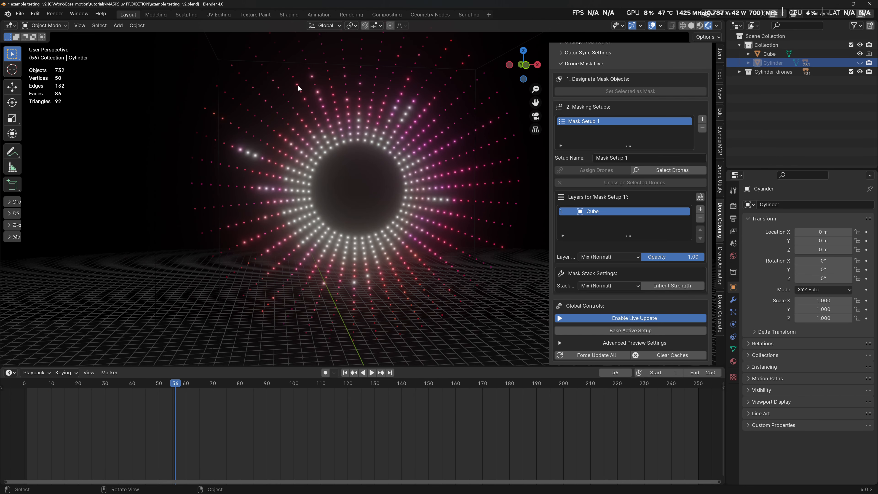
pyautogui.keyDown('shift'); pyautogui.moveTo(370, 208); pyautogui.dragTo(356, 223, button='middle'); pyautogui.keyUp('shift')
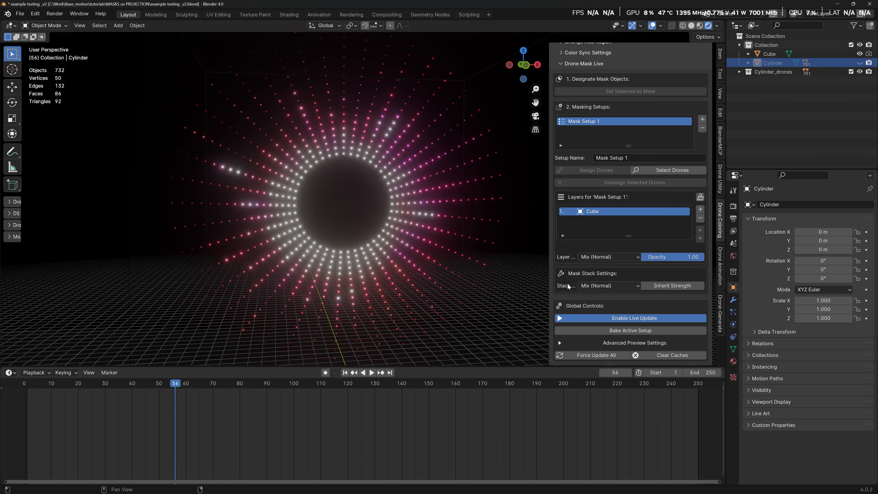
pyautogui.moveTo(455, 274); pyautogui.dragTo(395, 163, button='middle')
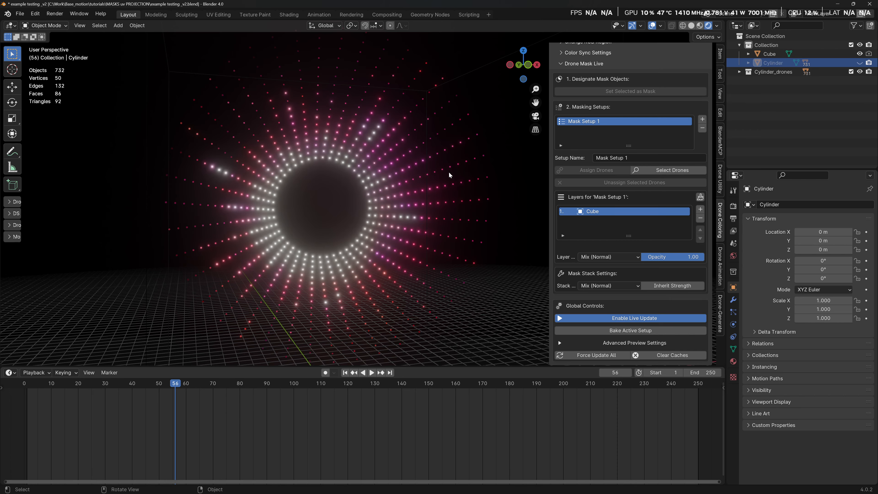
# Step: Unhide and select the Cylinder in Solid shading, and switch to the UV Editing workspace
pyautogui.click(859, 63)
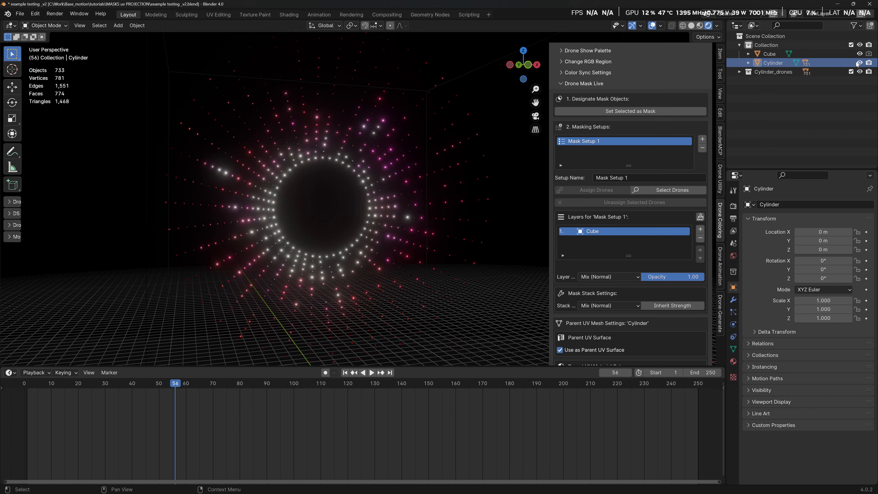
pyautogui.press('z')
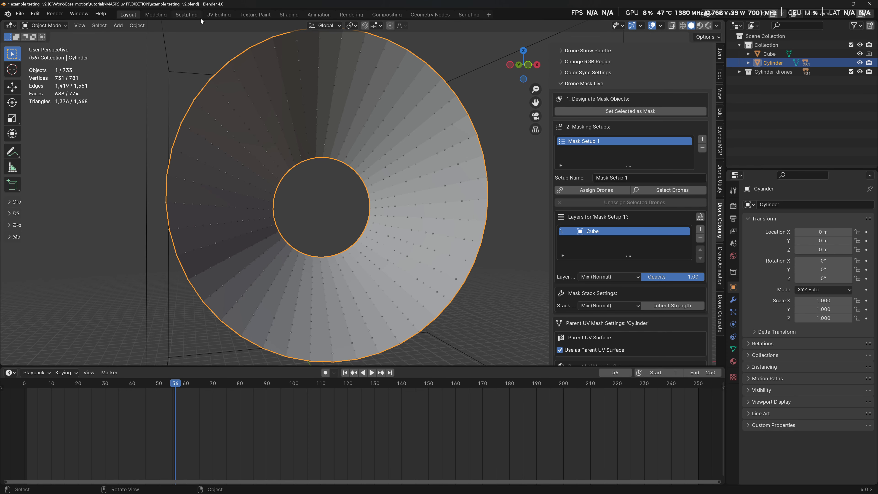
pyautogui.click(218, 14)
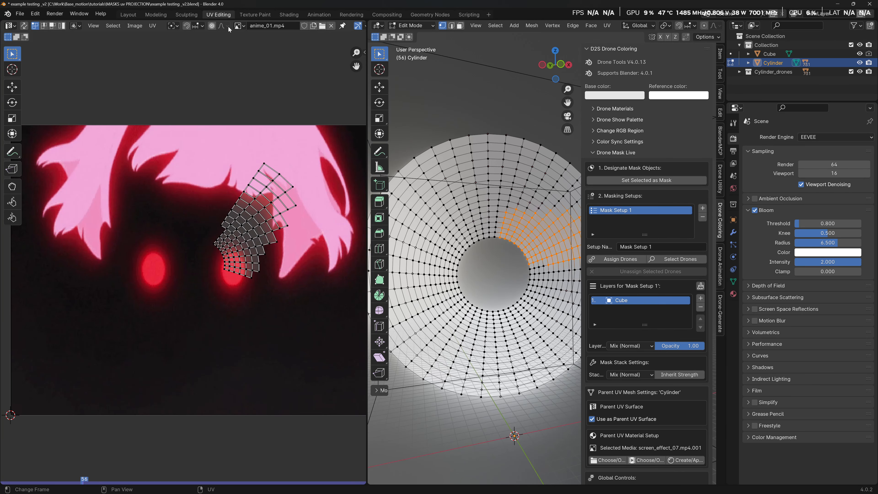
# Step: Display screen_effect_07.mp4 behind the UV layout and select all UVs of the visible patch
pyautogui.click(239, 26)
pyautogui.click(269, 64)
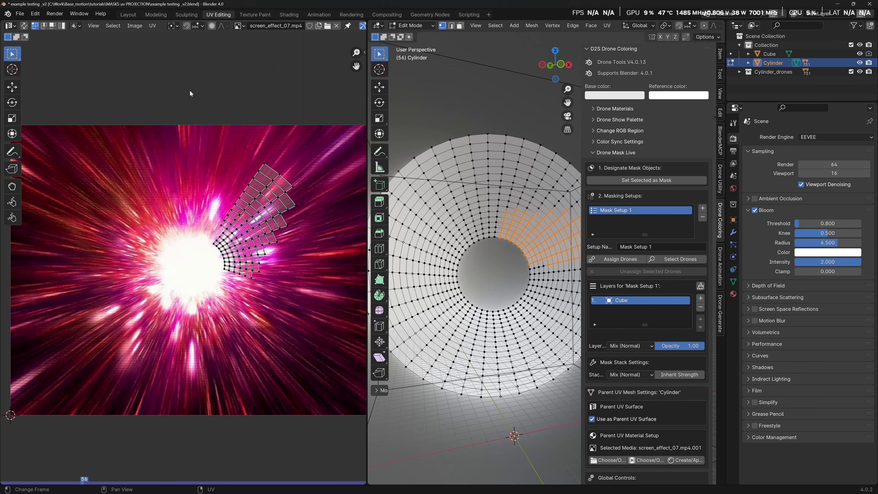
pyautogui.press('a')
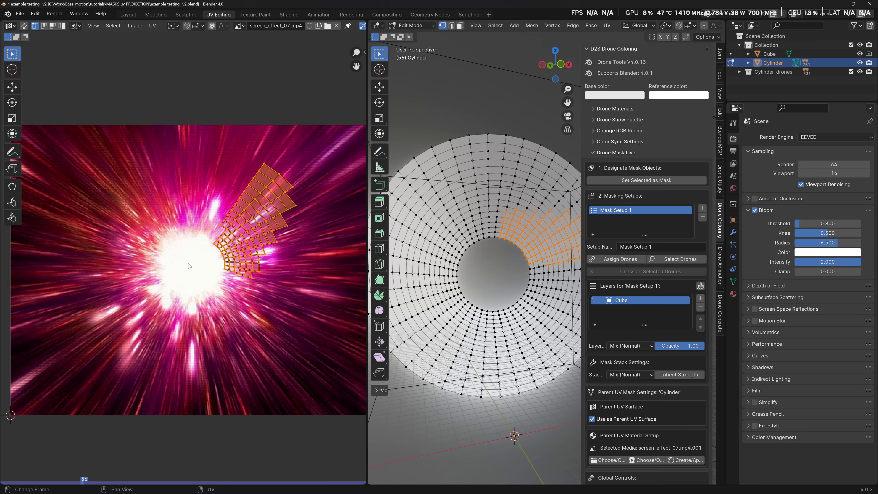
# Step: Select the Cylinder's entire mesh to display its full UV layout over the video, and leave the UVs deselected
pyautogui.hotkey('alt', 'a')
pyautogui.press('Home')
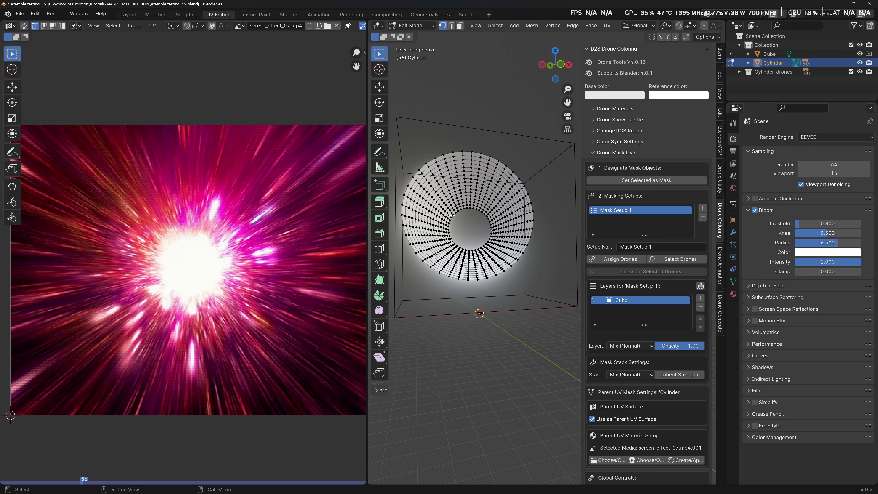
pyautogui.press('a')
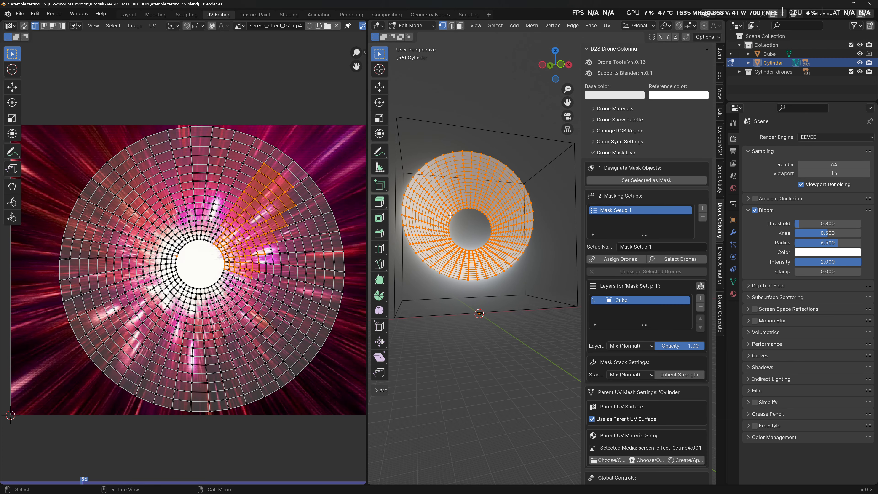
pyautogui.moveTo(41, 99); pyautogui.dragTo(351, 433)
pyautogui.hotkey('alt', 'a')
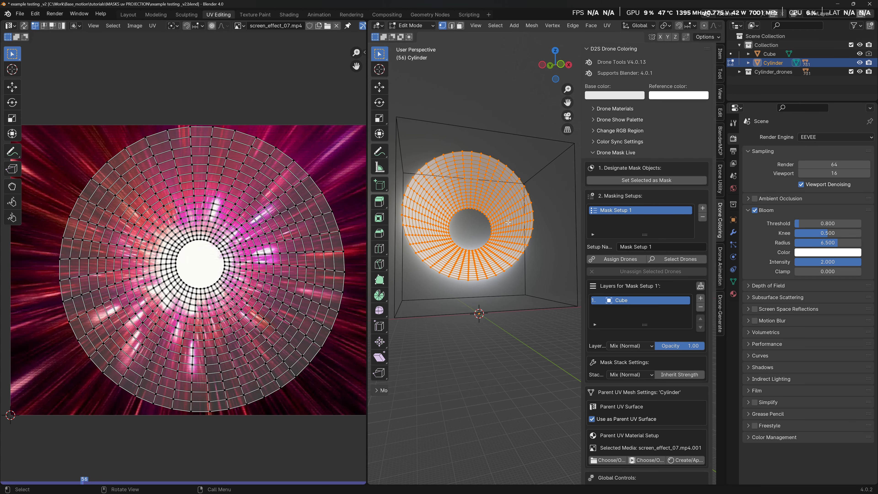
pyautogui.scroll(5, 508, 222)
pyautogui.scroll(-2, 556, 258)
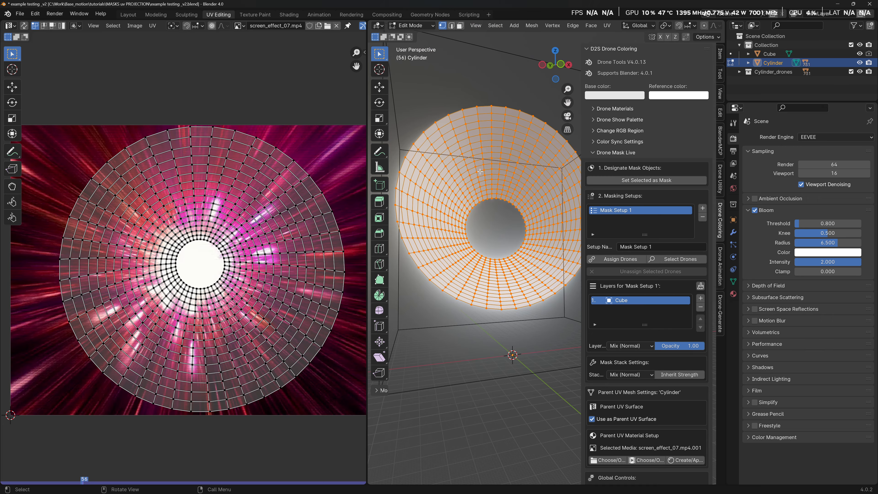
pyautogui.click(607, 26)
pyautogui.click(607, 25)
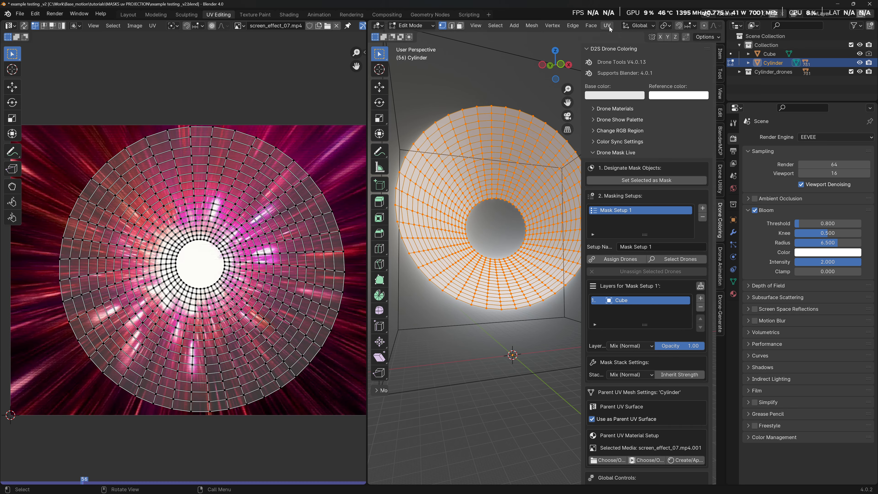
pyautogui.click(609, 27)
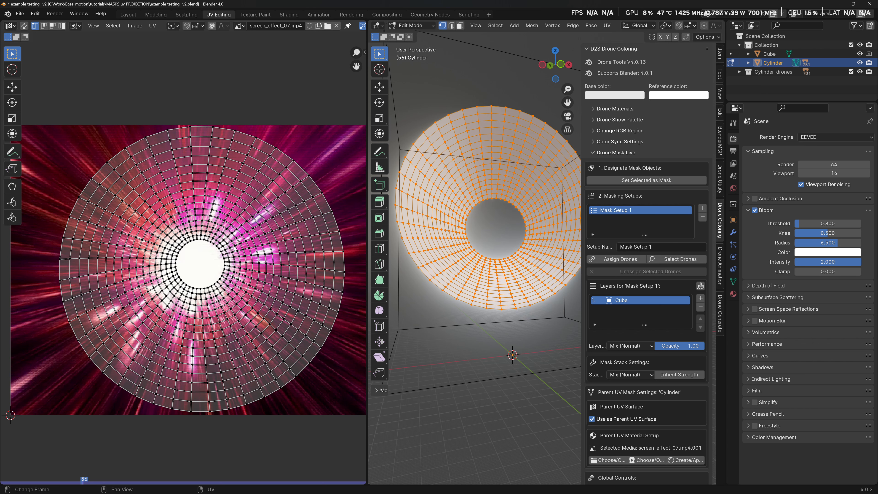
# Step: Select the entire UV layout and try scaling it over the video
pyautogui.moveTo(29, 109); pyautogui.dragTo(366, 456)
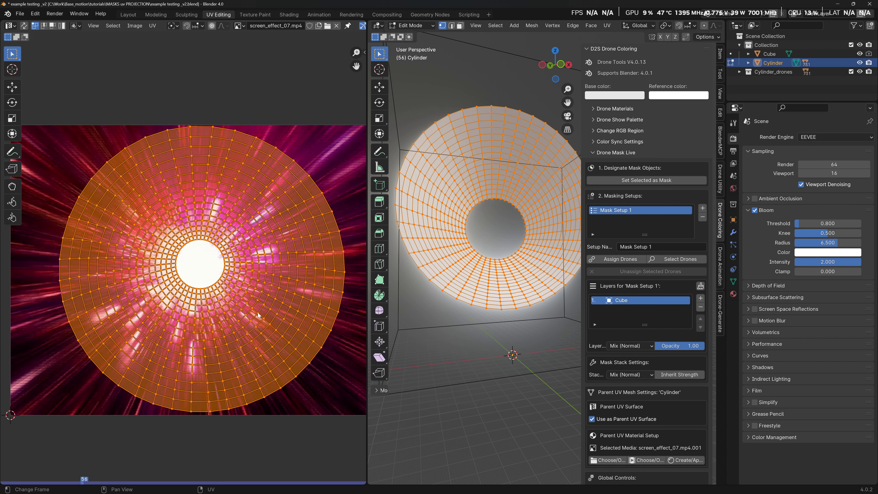
pyautogui.press('s')
pyautogui.click(268, 295)
# Step: Box-select a small patch of UVs on the layout's upper-right rim and try to move it
pyautogui.moveTo(208, 252); pyautogui.dragTo(355, 280)
pyautogui.moveTo(269, 141); pyautogui.dragTo(331, 207)
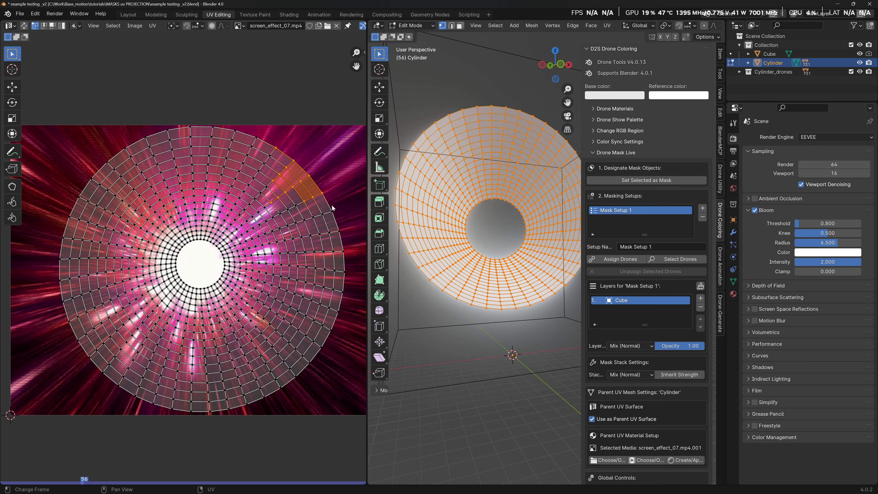
pyautogui.press('g')
pyautogui.rightClick(347, 191)
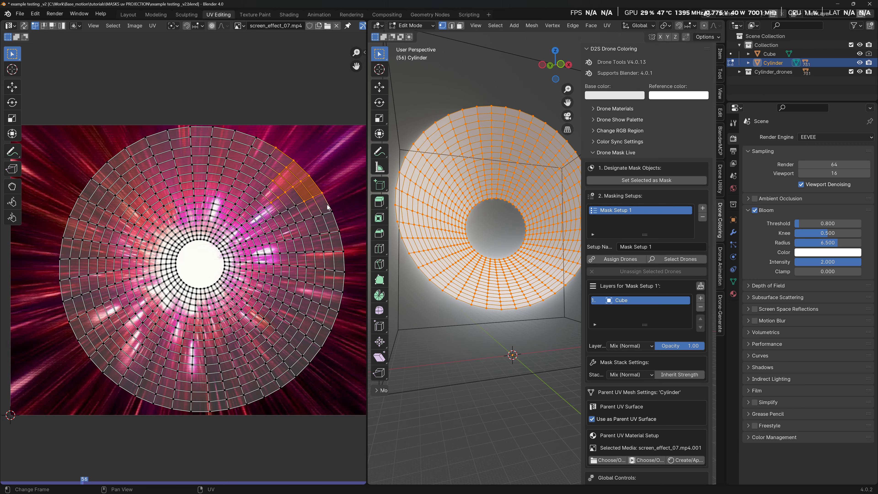
# Step: Select the whole UV layout and the lower-right quadrant of its UVs in turn, and finish by deselecting the Cylinder's mesh
pyautogui.press('a')
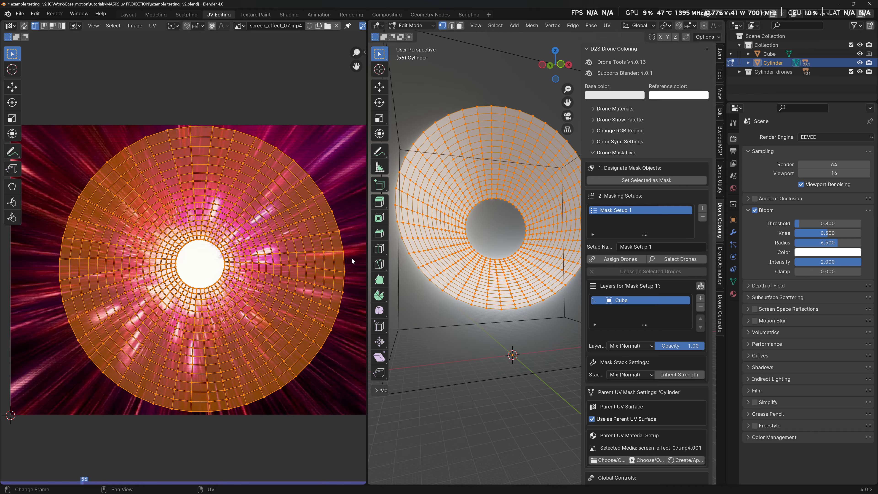
pyautogui.moveTo(352, 257); pyautogui.dragTo(210, 252)
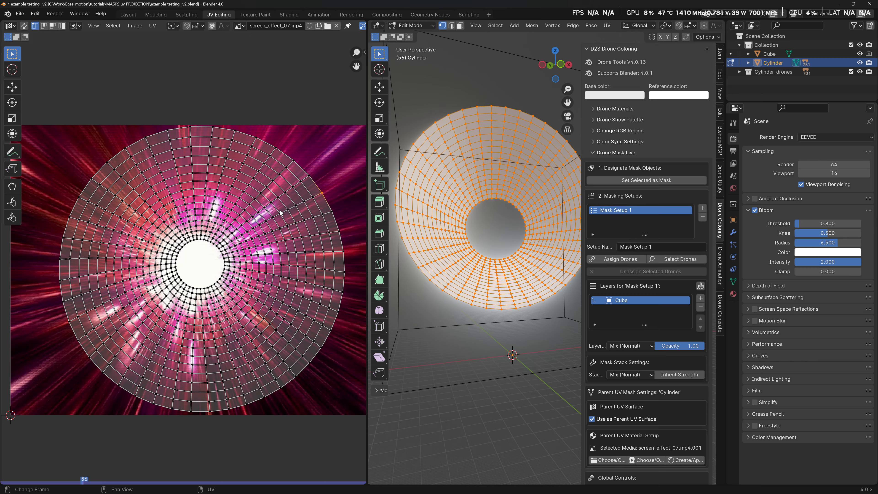
pyautogui.moveTo(199, 256); pyautogui.dragTo(358, 280)
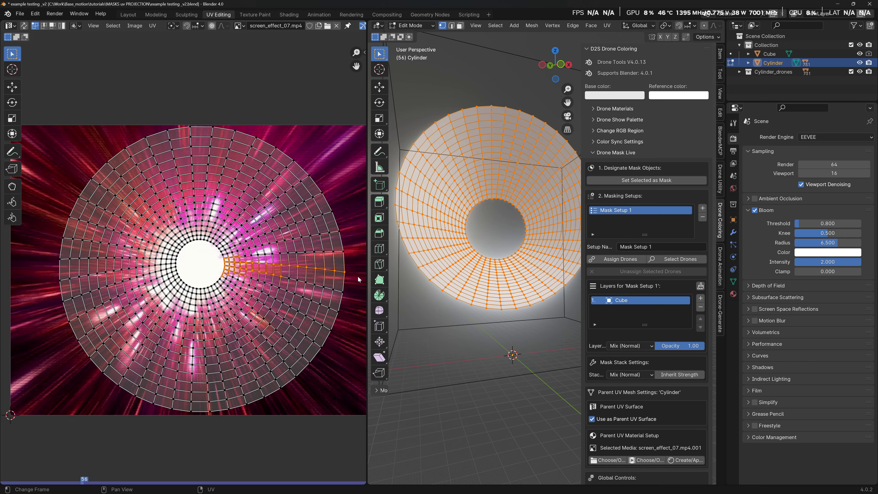
pyautogui.click(210, 246)
pyautogui.moveTo(209, 245); pyautogui.dragTo(365, 432)
pyautogui.click(200, 239)
pyautogui.moveTo(201, 254); pyautogui.dragTo(366, 433)
pyautogui.click(200, 251)
pyautogui.moveTo(200, 251); pyautogui.dragTo(364, 461)
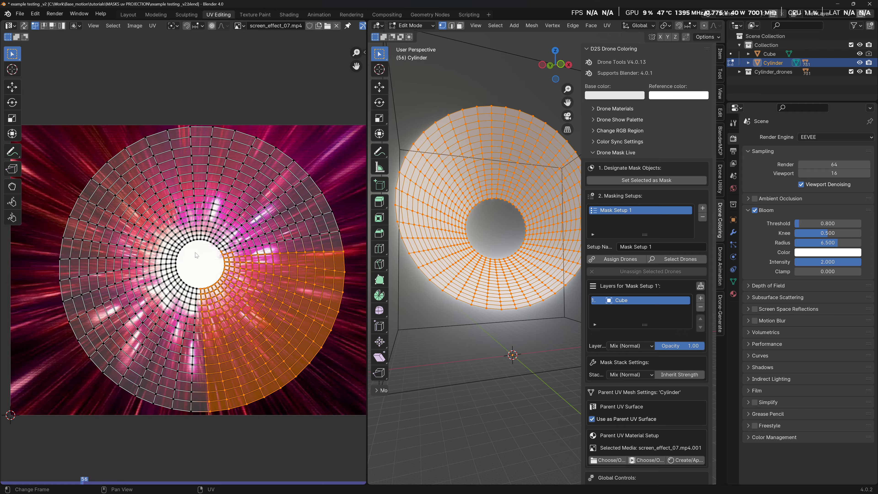
pyautogui.click(202, 250)
pyautogui.hotkey('alt', 'a')
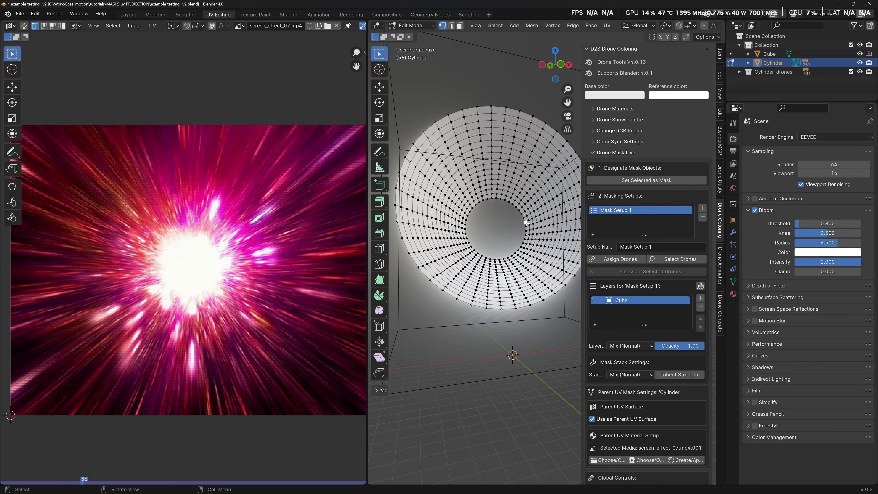
# Step: Switch the viewport to Rendered shading, return to Object Mode and examine the projected colours on the drones
pyautogui.press('z')
pyautogui.click(504, 209)
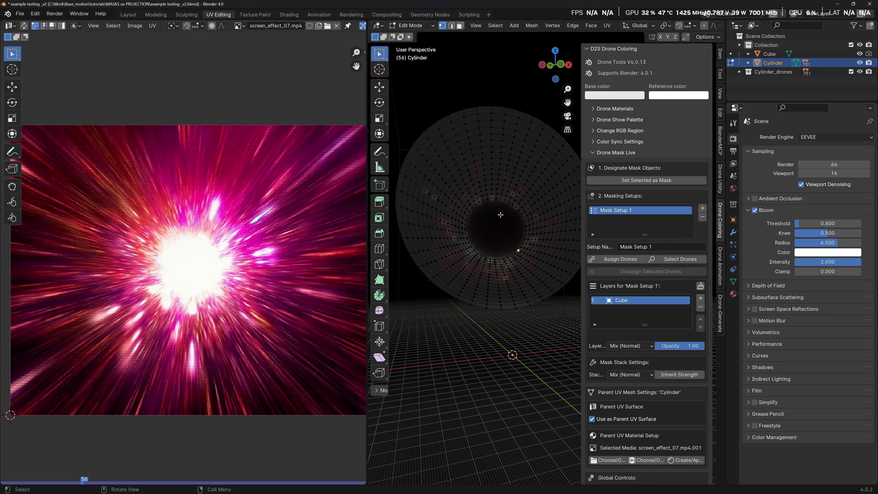
pyautogui.moveTo(500, 215); pyautogui.dragTo(513, 247, button='middle')
pyautogui.moveTo(535, 381); pyautogui.dragTo(525, 325, button='middle')
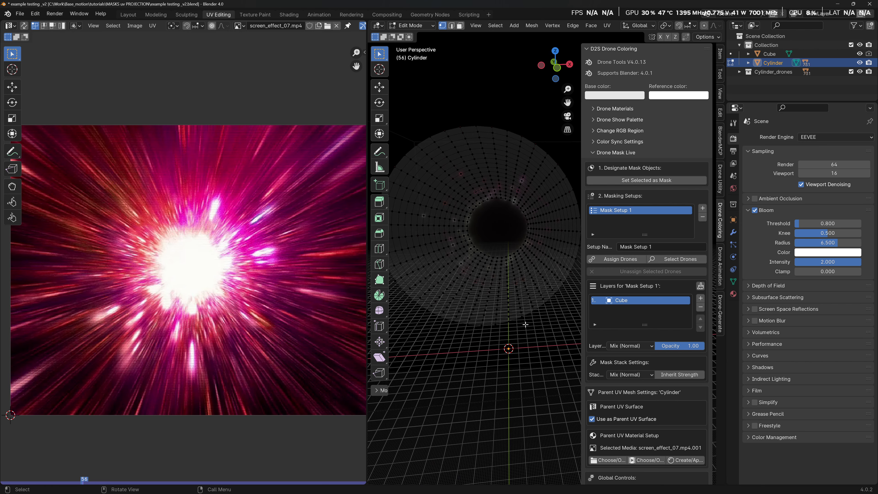
pyautogui.press('Tab')
pyautogui.moveTo(503, 263); pyautogui.dragTo(483, 250, button='middle')
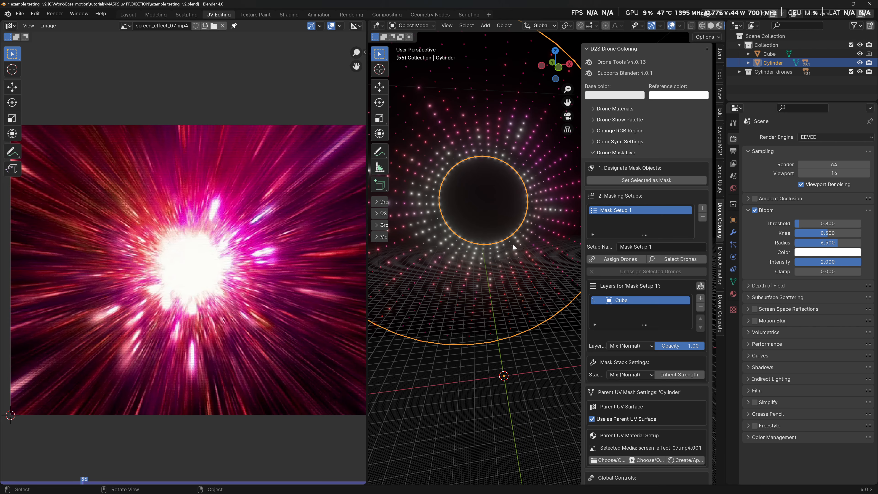
pyautogui.moveTo(522, 243); pyautogui.dragTo(529, 251, button='middle')
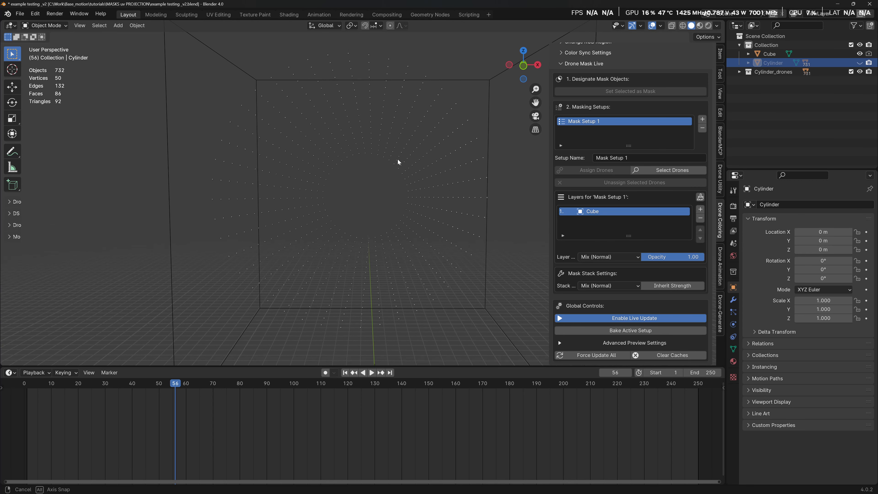
# Step: Unhide the Cylinder in the Layout workspace and create and apply its Parent UV material using screen_effect_07.mp4.001
pyautogui.hotkey('alt', 'h')
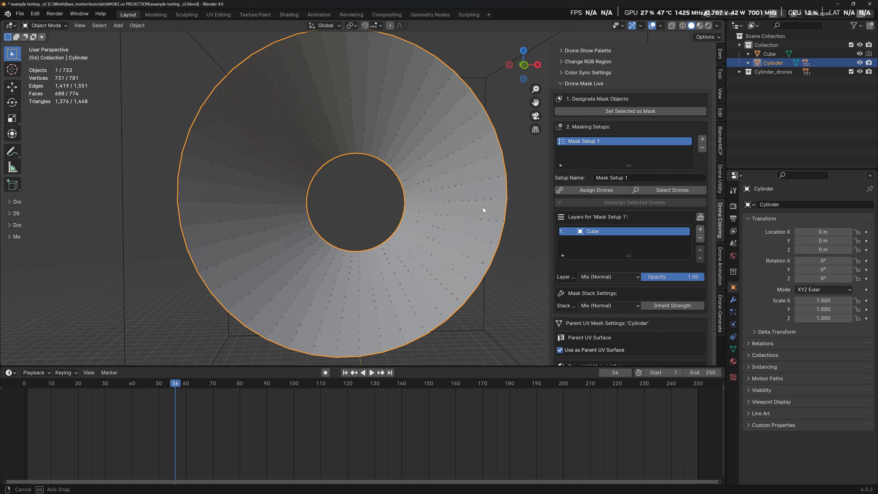
pyautogui.moveTo(483, 210); pyautogui.dragTo(499, 204, button='middle')
pyautogui.scroll(-5, 641, 278)
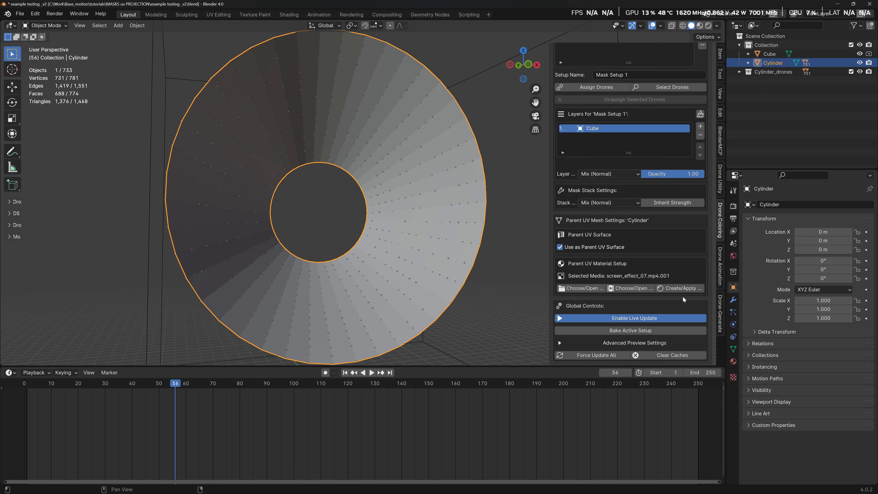
pyautogui.click(680, 288)
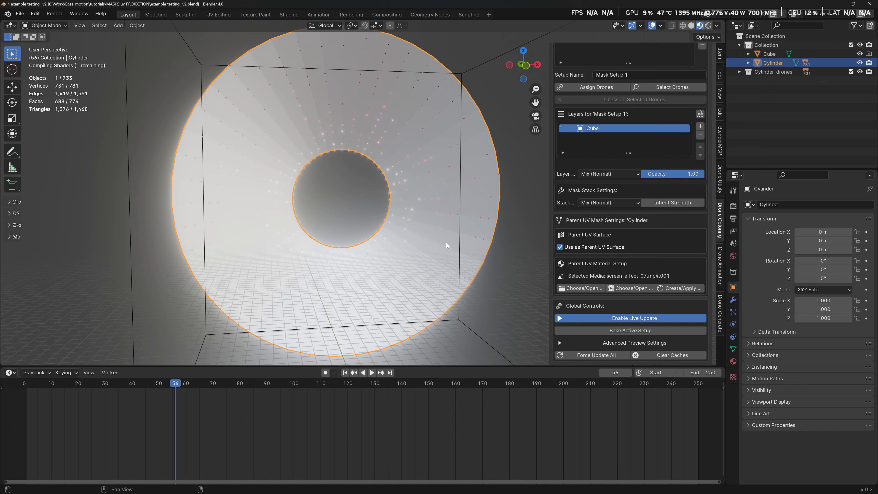
# Step: Deselect the Cylinder and examine from near and far how its video texture lines up with the drones' colours
pyautogui.moveTo(424, 221); pyautogui.dragTo(238, 257, button='middle')
pyautogui.click(177, 324)
pyautogui.moveTo(177, 325); pyautogui.dragTo(358, 205, button='middle')
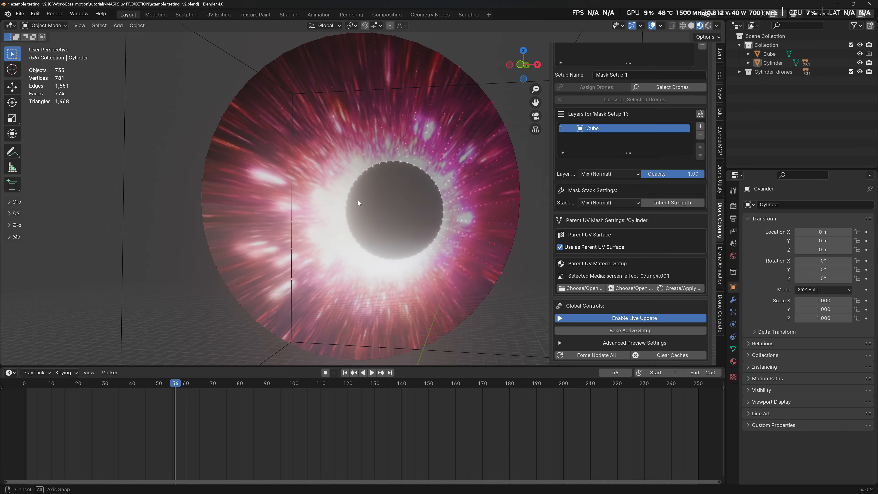
pyautogui.scroll(3, 376, 199)
pyautogui.scroll(1, 387, 185)
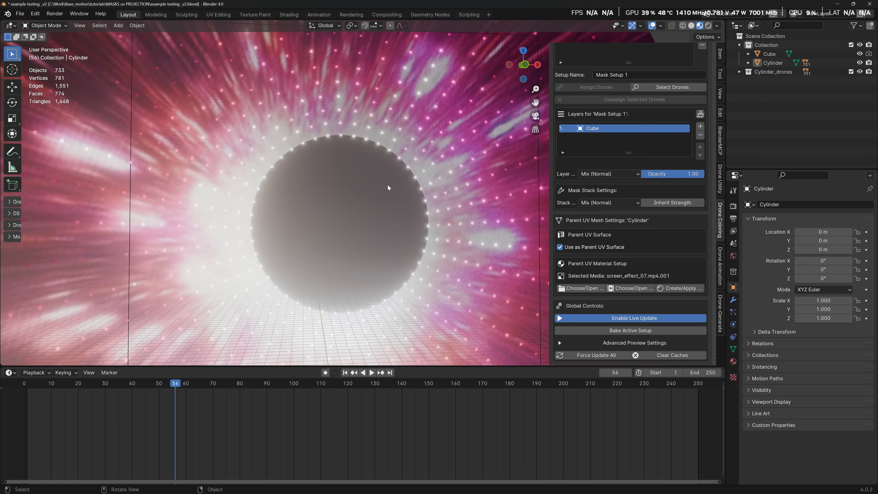
pyautogui.scroll(-4, 384, 186)
pyautogui.scroll(4, 387, 195)
pyautogui.scroll(-1, 424, 191)
pyautogui.scroll(-2, 424, 191)
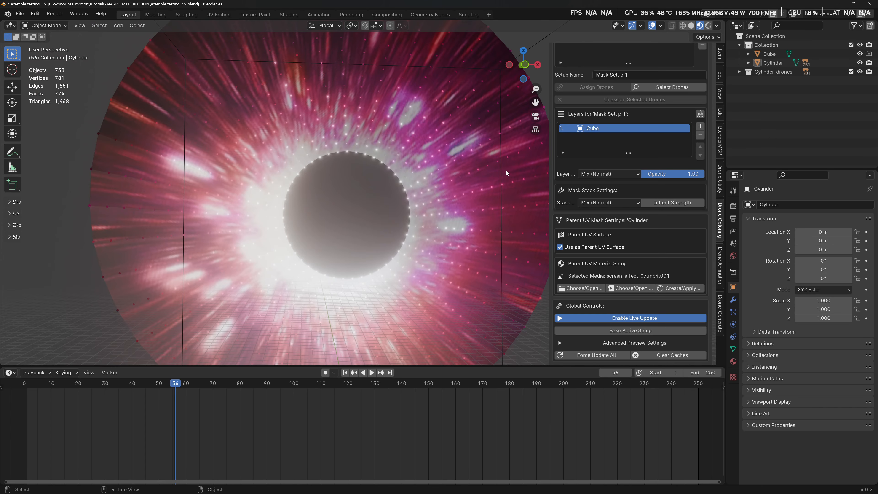
# Step: Hide the Cylinder in the viewport, scrub the timeline to frame 47 and inspect the coloured drones
pyautogui.click(488, 171)
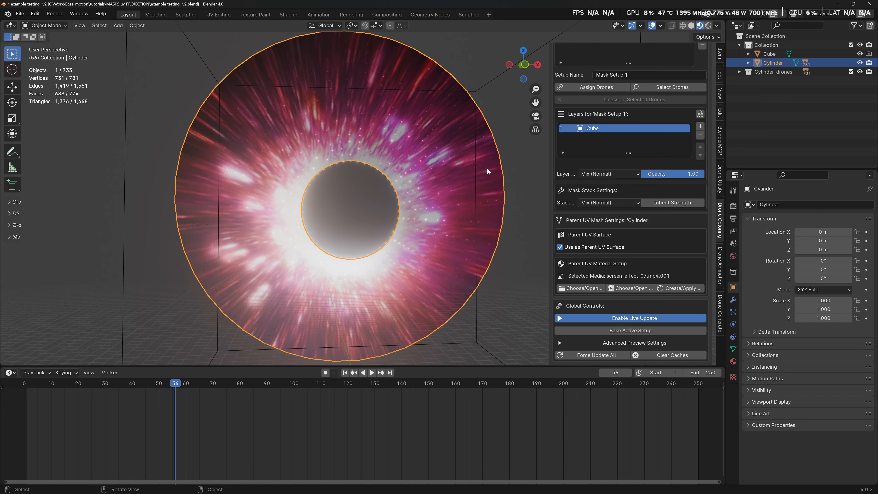
pyautogui.press('h')
pyautogui.moveTo(393, 226); pyautogui.dragTo(417, 227, button='middle')
pyautogui.moveTo(143, 384)
pyautogui.mouseDown()
pyautogui.moveTo(240, 391)
pyautogui.moveTo(24, 386)
pyautogui.moveTo(151, 392)
pyautogui.mouseUp()
pyautogui.press('space')
pyautogui.scroll(4, 318, 182)
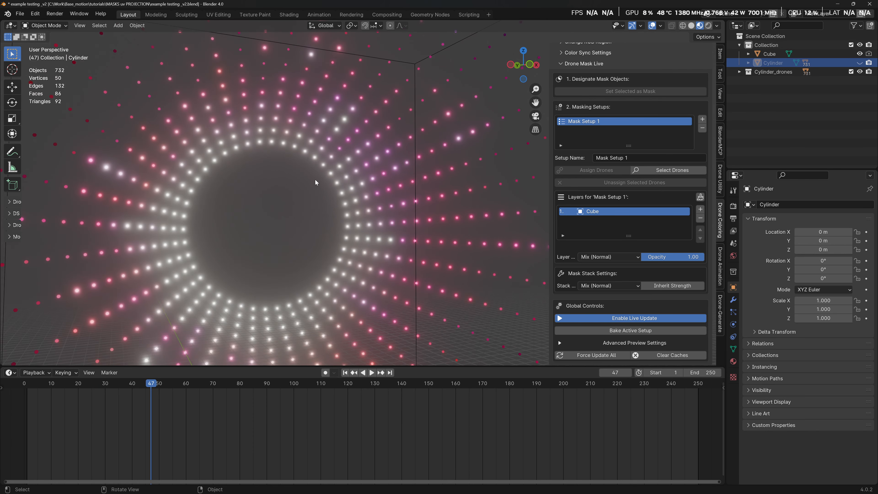
pyautogui.scroll(-5, 318, 182)
pyautogui.moveTo(343, 190); pyautogui.dragTo(363, 217, button='middle')
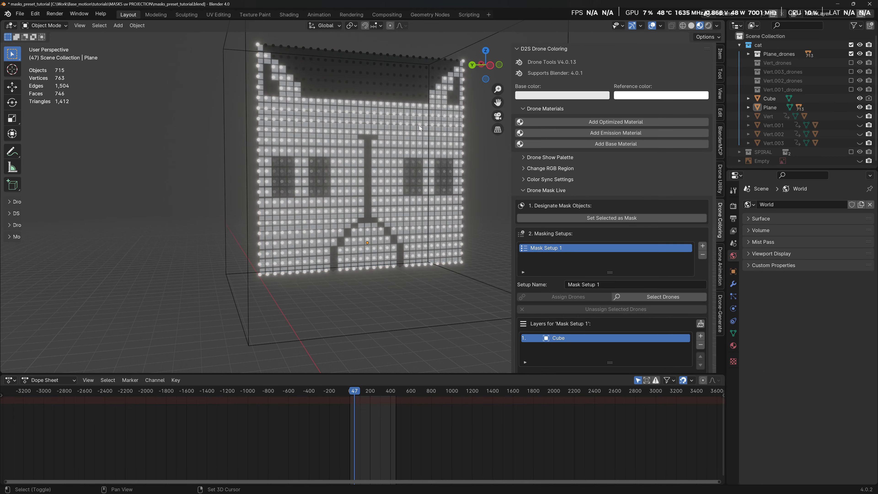
# Step: In masks_preset_tutorial.blend, display the cat-face drones in Rendered shading and move the timeline to frame 0
pyautogui.moveTo(420, 129)
pyautogui.keyDown('shift'); pyautogui.mouseDown(button='middle')
pyautogui.moveTo(382, 217)
pyautogui.moveTo(401, 204)
pyautogui.mouseUp(button='middle'); pyautogui.keyUp('shift')
pyautogui.press('z')
pyautogui.click(374, 186)
pyautogui.scroll(-2, 402, 204)
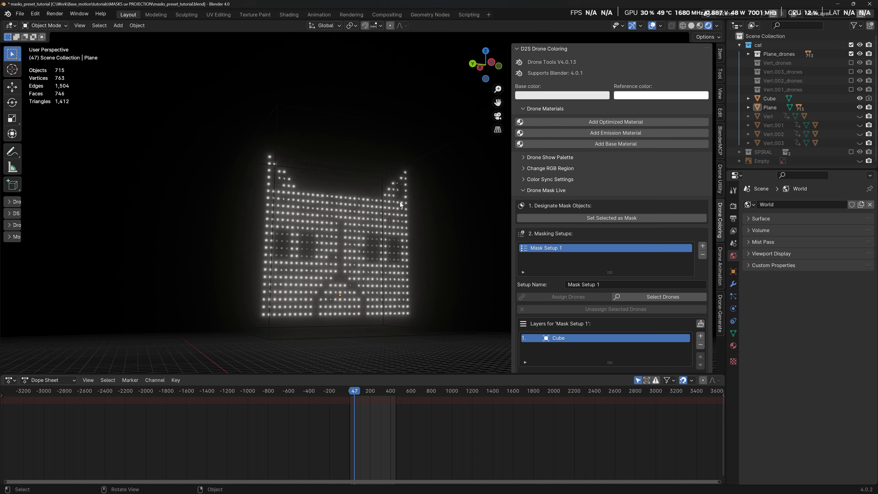
pyautogui.scroll(1, 401, 205)
pyautogui.moveTo(362, 393); pyautogui.dragTo(341, 391)
# Step: Select the Plane, select its entire mesh in Edit Mode and switch to the UV Editing workspace
pyautogui.press('a')
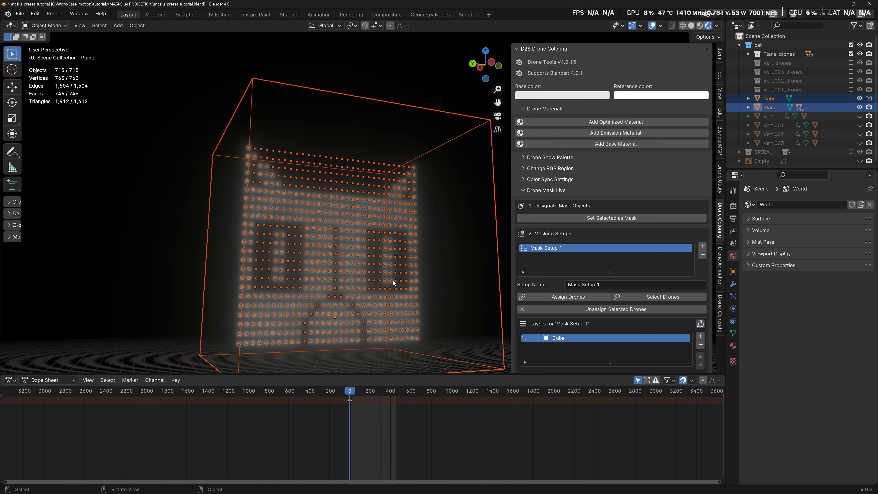
pyautogui.scroll(6, 394, 276)
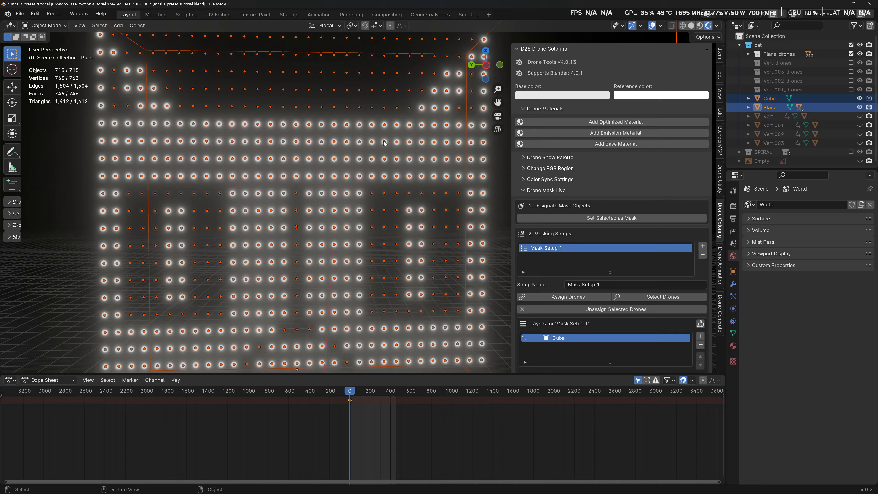
pyautogui.click(365, 110)
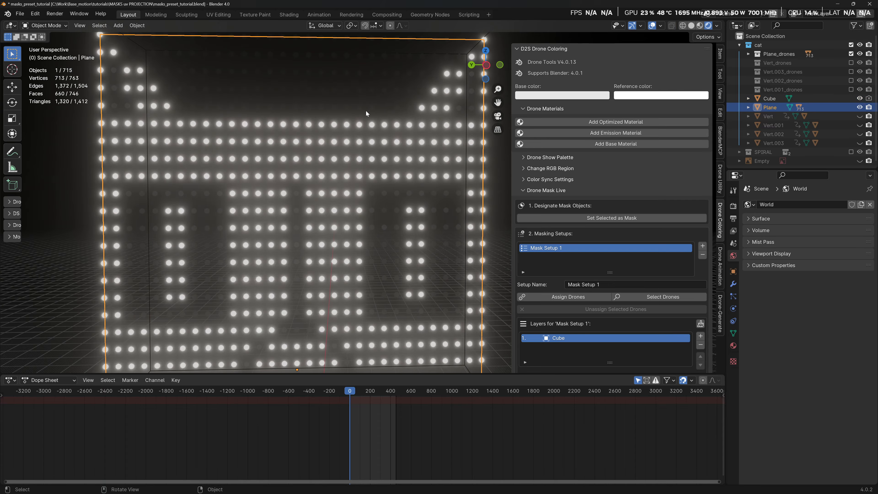
pyautogui.press('Tab')
pyautogui.scroll(-6, 376, 113)
pyautogui.press('a')
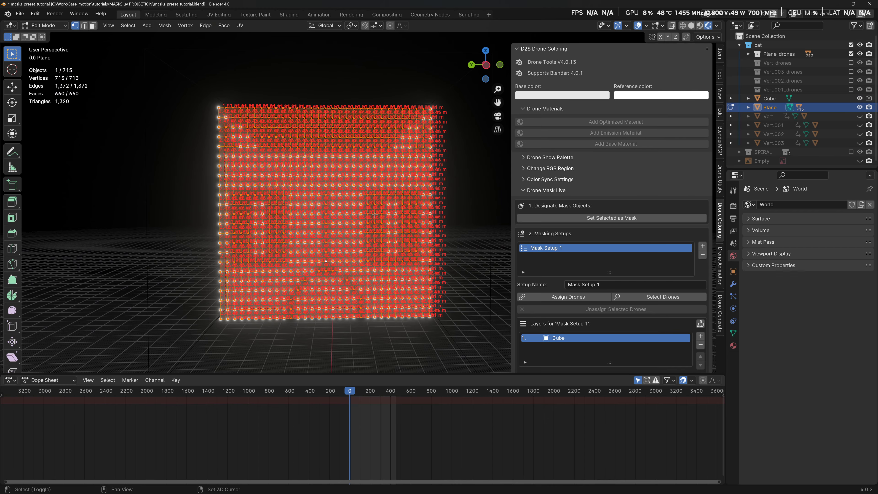
pyautogui.scroll(-1, 389, 141)
pyautogui.click(218, 15)
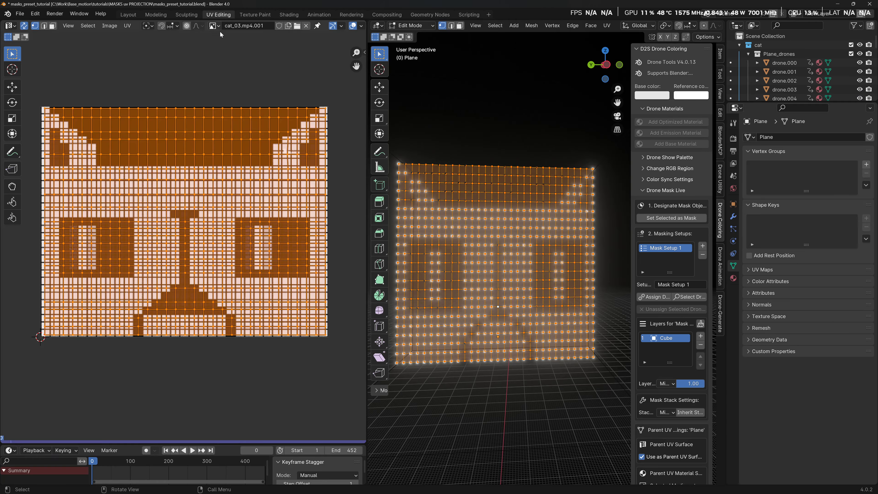
# Step: Inspect the Plane's UV grid over cat_03.mp4.001 and box-select the UVs in its lower-right corner
pyautogui.scroll(5, 302, 360)
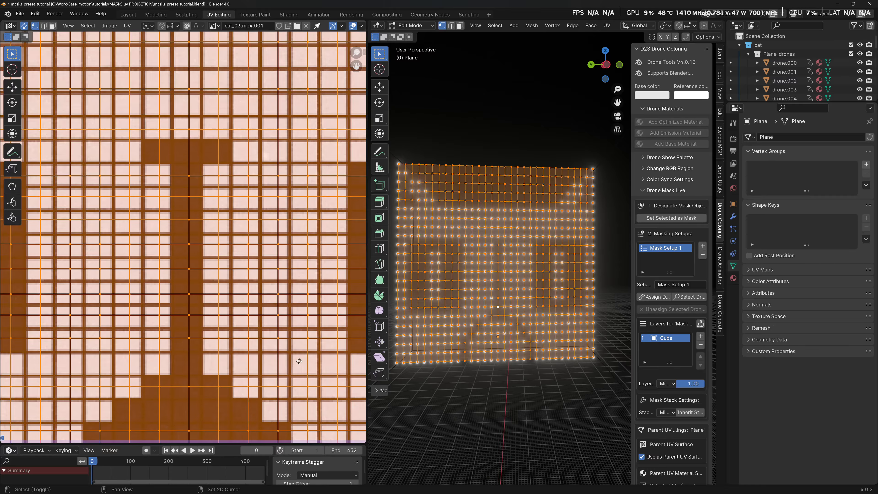
pyautogui.moveTo(302, 359); pyautogui.dragTo(110, 239, button='middle')
pyautogui.scroll(-3, 297, 280)
pyautogui.keyDown('shift'); pyautogui.moveTo(296, 280); pyautogui.dragTo(274, 261, button='middle'); pyautogui.keyUp('shift')
pyautogui.moveTo(319, 314); pyautogui.dragTo(176, 168)
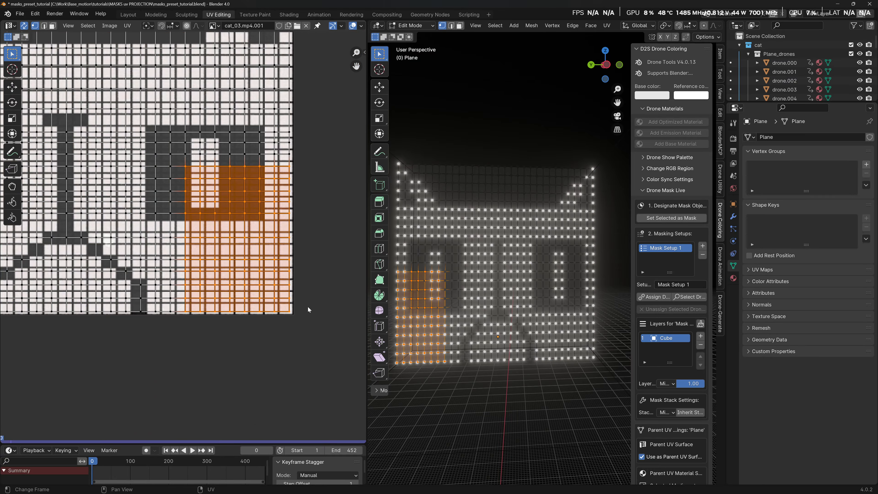
# Step: Inspect the Plane's full UV layout over the cat image and box-select the UVs along the face's right edge
pyautogui.scroll(-4, 114, 323)
pyautogui.moveTo(142, 242); pyautogui.dragTo(188, 238, button='middle')
pyautogui.press('a')
pyautogui.scroll(4, 194, 242)
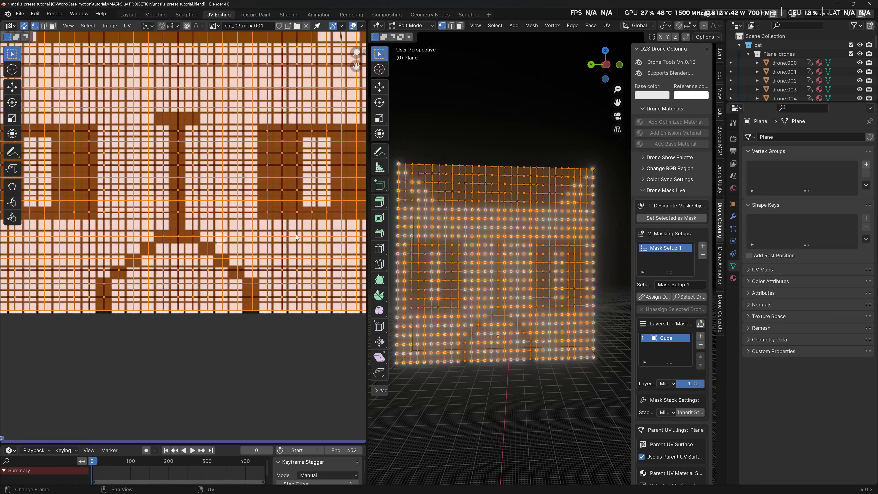
pyautogui.keyDown('shift'); pyautogui.moveTo(456, 265); pyautogui.dragTo(489, 273, button='middle'); pyautogui.keyUp('shift')
pyautogui.scroll(-8, 264, 248)
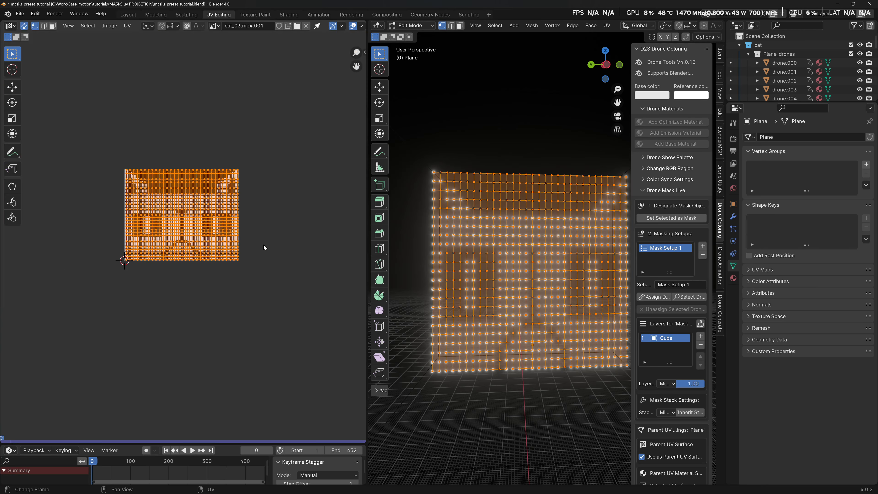
pyautogui.scroll(5, 199, 242)
pyautogui.moveTo(293, 177); pyautogui.dragTo(331, 262)
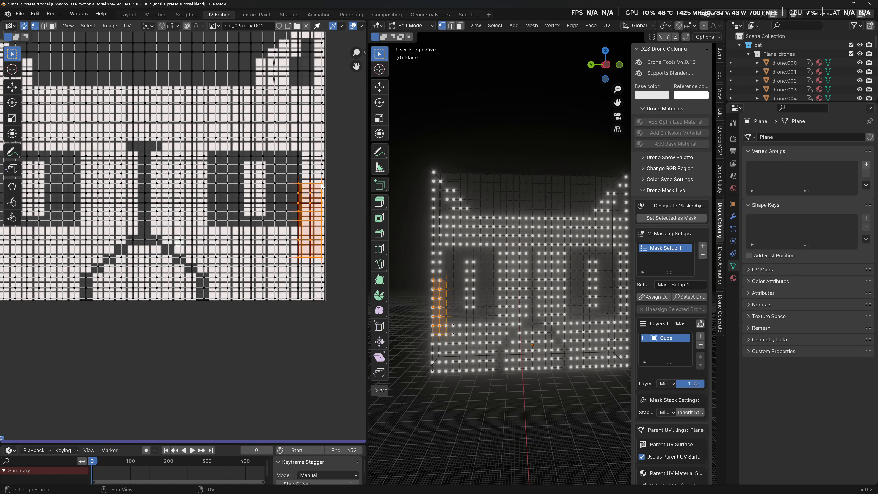
pyautogui.scroll(-3, 261, 279)
pyautogui.scroll(1, 262, 287)
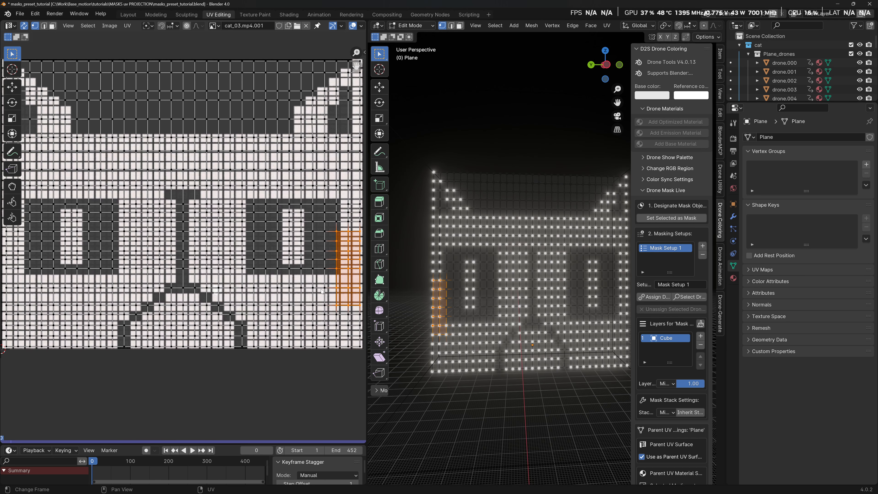
pyautogui.scroll(2, 273, 314)
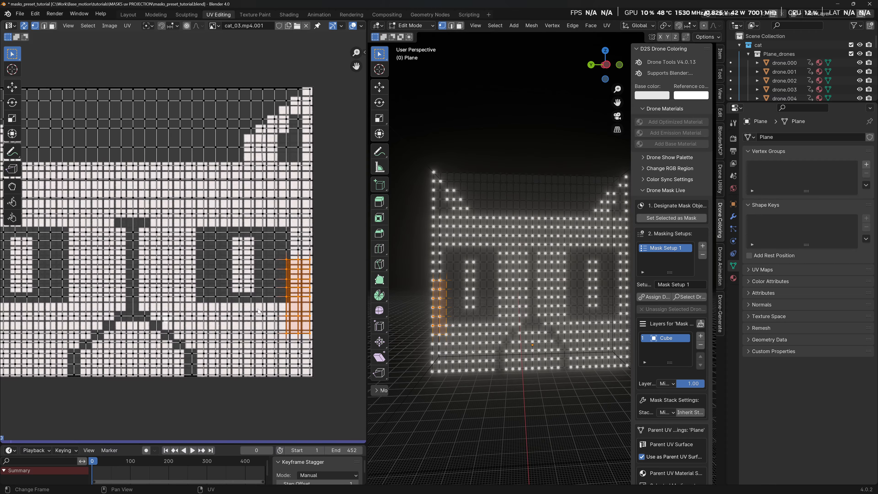
# Step: Unwrap the Plane's entire mesh, return to Object Mode and inspect the drone colours
pyautogui.press('a')
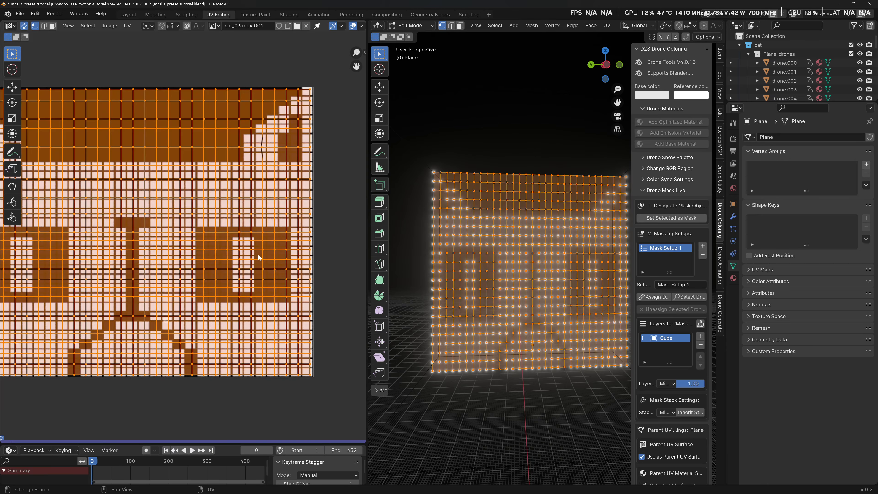
pyautogui.click(607, 27)
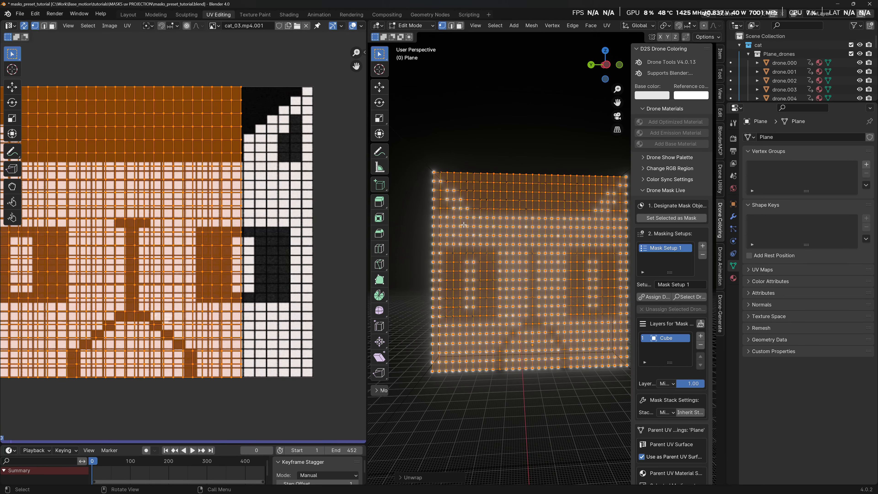
pyautogui.keyDown('shift'); pyautogui.moveTo(534, 299); pyautogui.dragTo(484, 247, button='middle'); pyautogui.keyUp('shift')
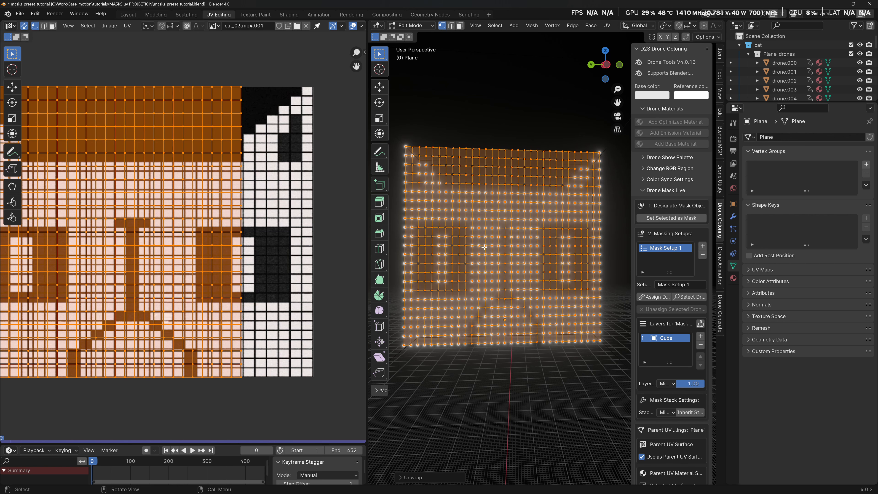
pyautogui.press('Tab')
pyautogui.keyDown('shift'); pyautogui.moveTo(504, 290); pyautogui.dragTo(527, 290, button='middle'); pyautogui.keyUp('shift')
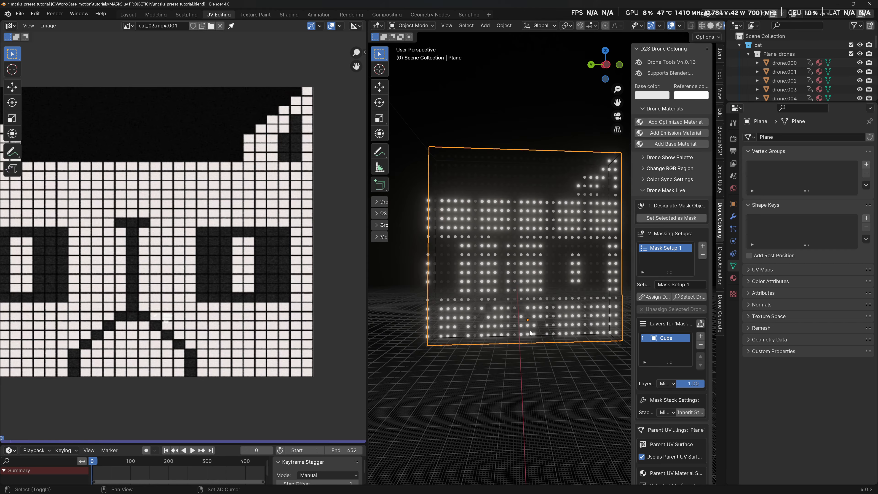
pyautogui.keyDown('shift'); pyautogui.moveTo(531, 333); pyautogui.dragTo(514, 345, button='middle'); pyautogui.keyUp('shift')
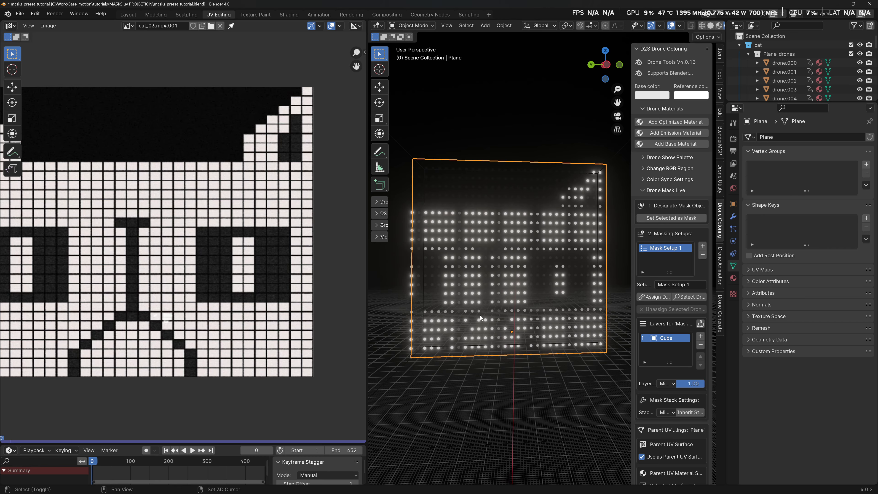
pyautogui.keyDown('shift'); pyautogui.moveTo(480, 318); pyautogui.dragTo(514, 308, button='middle'); pyautogui.keyUp('shift')
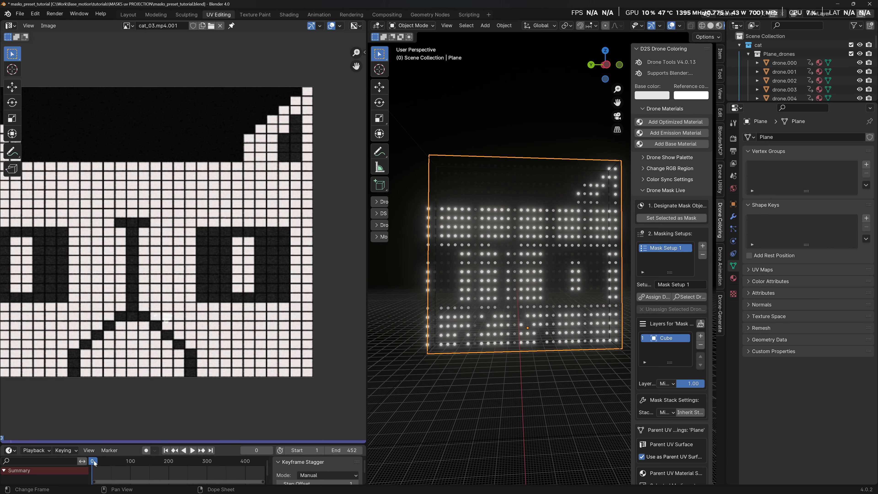
# Step: Play the animation from frame 0 and stop it at frame 21 to check the drones' projection
pyautogui.press('space')
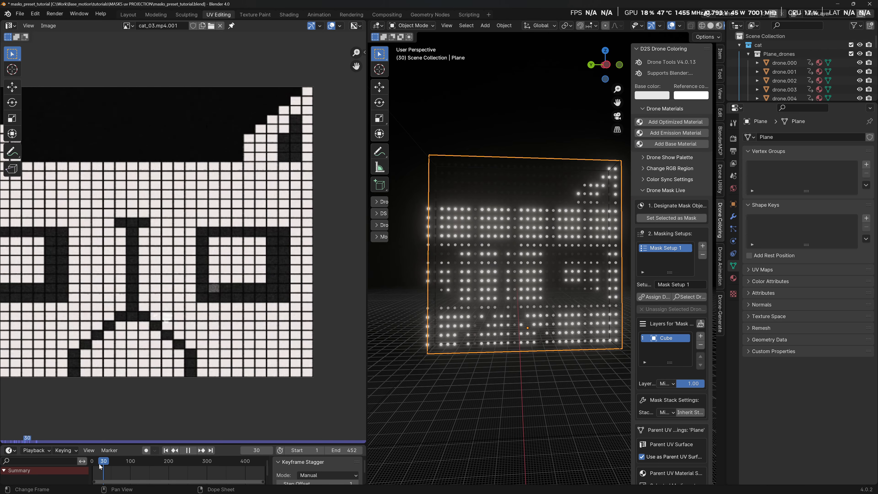
pyautogui.moveTo(100, 466); pyautogui.dragTo(91, 466)
pyautogui.press('space')
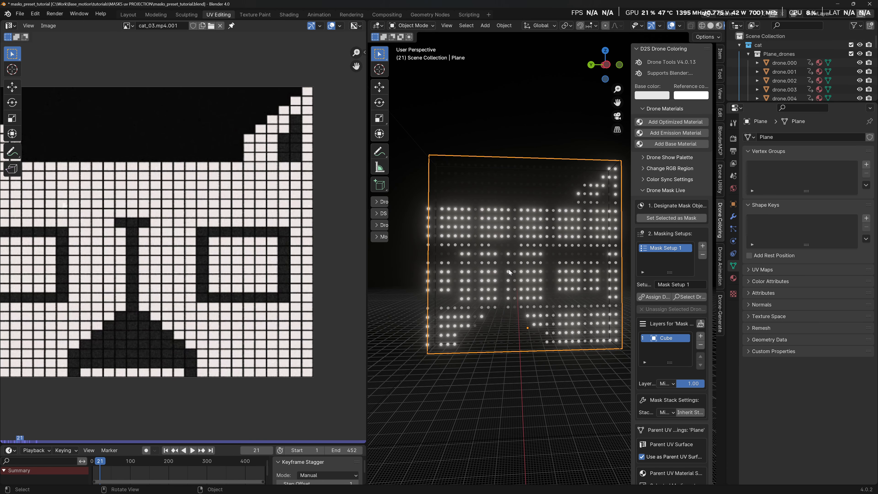
# Step: In Edit Mode, stretch all of the Plane's UVs along X and shift them along X to span the cat image
pyautogui.keyDown('shift'); pyautogui.moveTo(508, 263); pyautogui.dragTo(516, 270, button='middle'); pyautogui.keyUp('shift')
pyautogui.press('Tab')
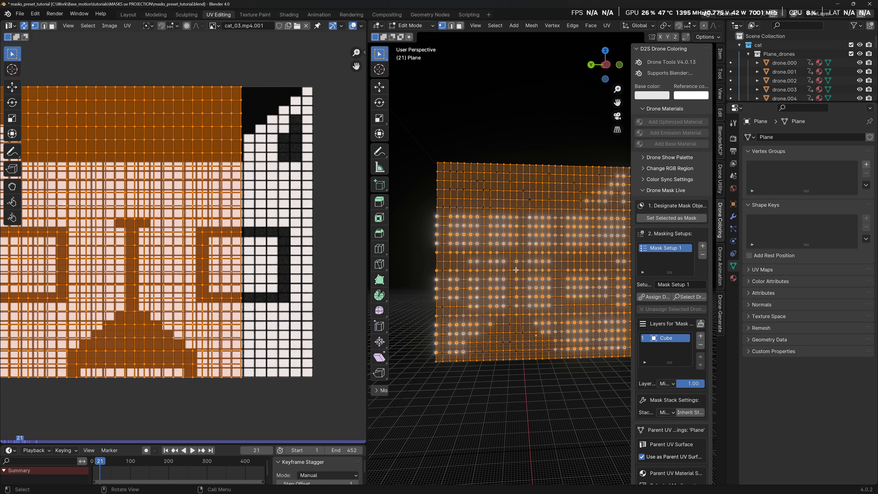
pyautogui.scroll(-4, 192, 273)
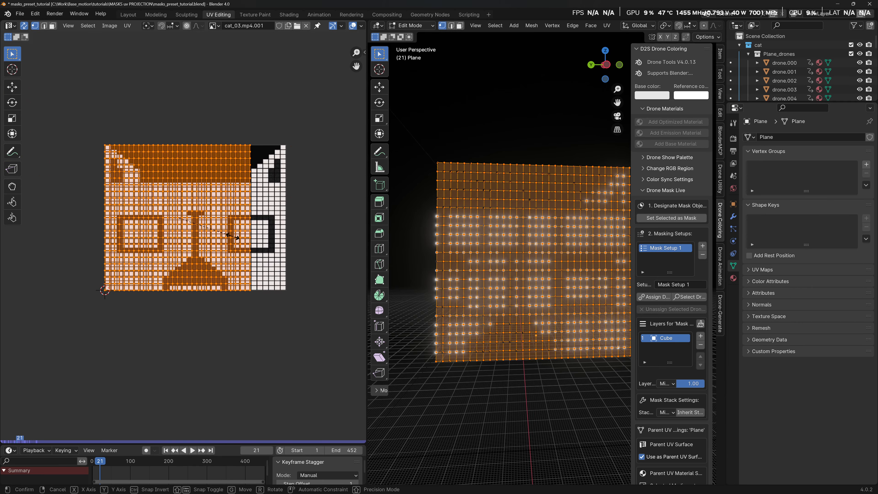
pyautogui.press('s')
pyautogui.press('x')
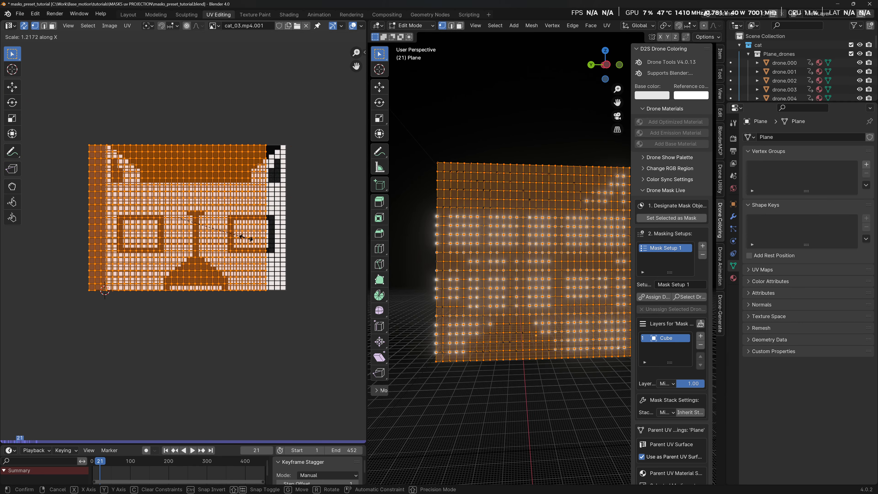
pyautogui.click(257, 238)
pyautogui.press('g')
pyautogui.press('x')
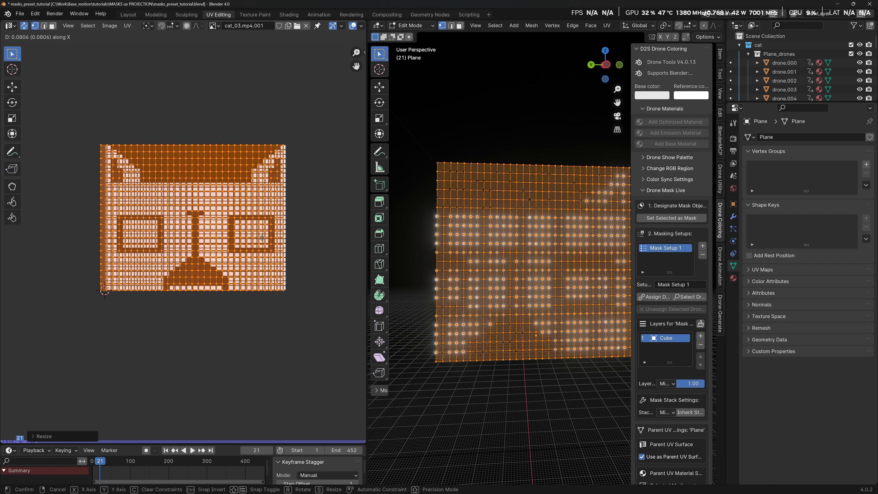
pyautogui.click(292, 258)
# Step: Scale all UVs along X to about 0.97 and fine-position them along X within the cat image
pyautogui.press('s')
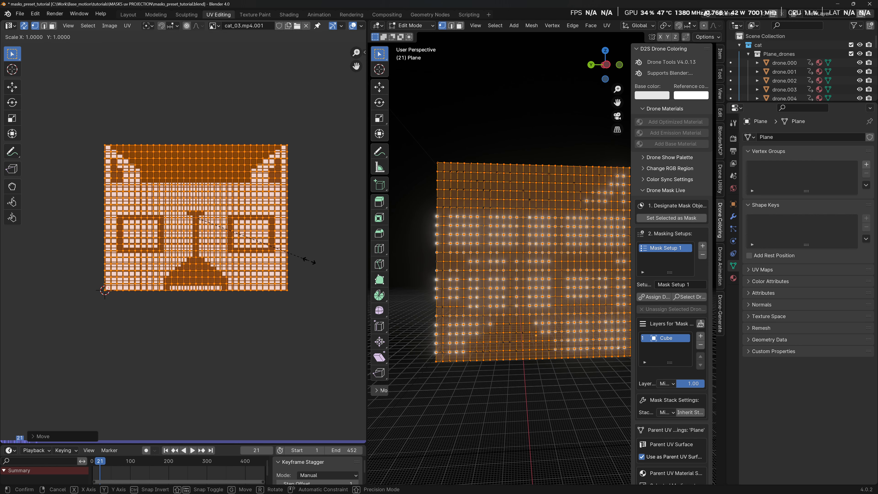
pyautogui.press('x')
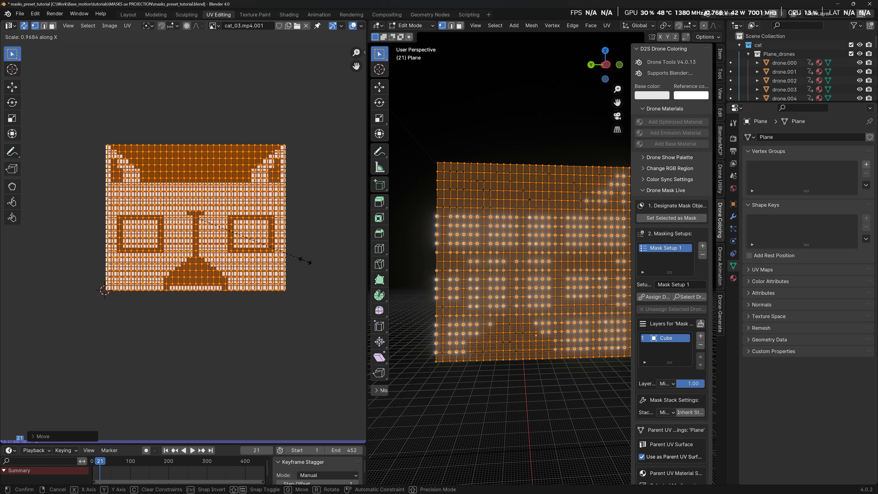
pyautogui.click(305, 260)
pyautogui.scroll(4, 214, 211)
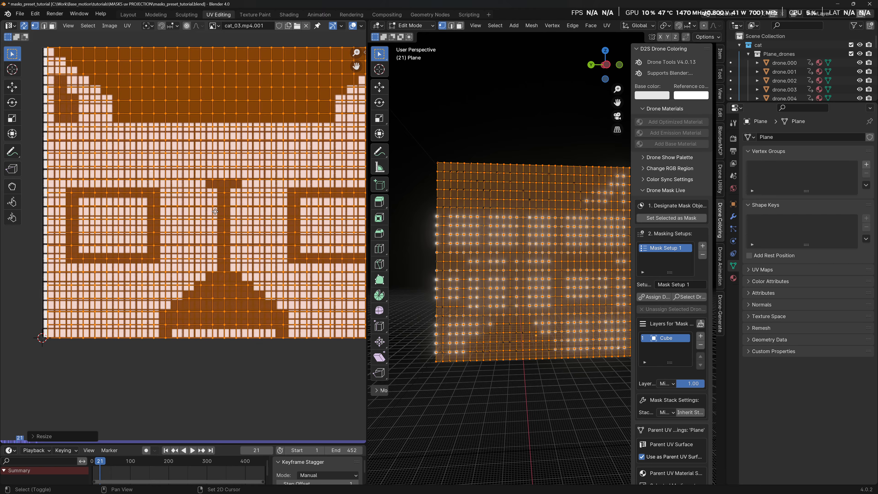
pyautogui.moveTo(215, 211); pyautogui.dragTo(204, 214, button='middle')
pyautogui.press('g')
pyautogui.press('x')
pyautogui.click(209, 111)
# Step: Select the top row of UVs and move it down about 0.008 along Y, inside the image edge
pyautogui.moveTo(209, 111); pyautogui.dragTo(177, 242, button='middle')
pyautogui.scroll(-2, 176, 241)
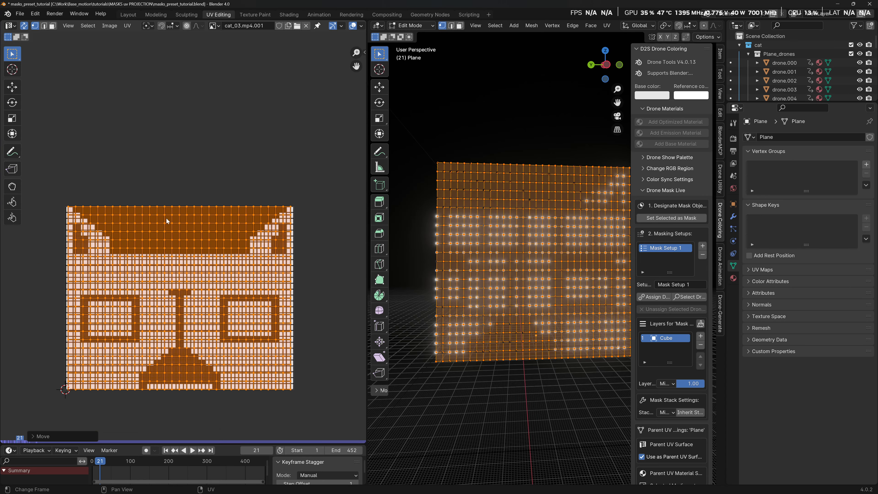
pyautogui.moveTo(254, 216); pyautogui.dragTo(276, 172, button='middle')
pyautogui.moveTo(328, 168); pyautogui.dragTo(72, 152)
pyautogui.press('g')
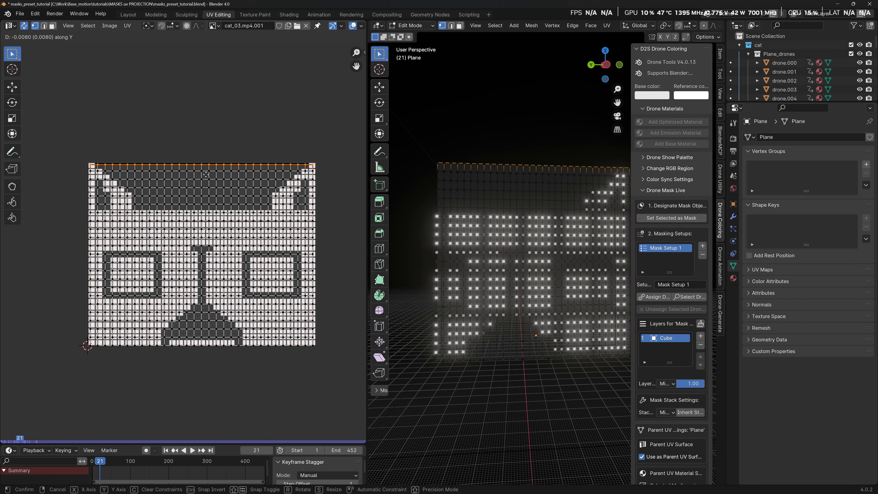
pyautogui.click(206, 175)
# Step: Box-select the bottom row of UVs and move it slightly up along Y, inside the image edge
pyautogui.scroll(1, 284, 319)
pyautogui.press('b')
pyautogui.moveTo(284, 319); pyautogui.dragTo(30, 314)
pyautogui.press('g')
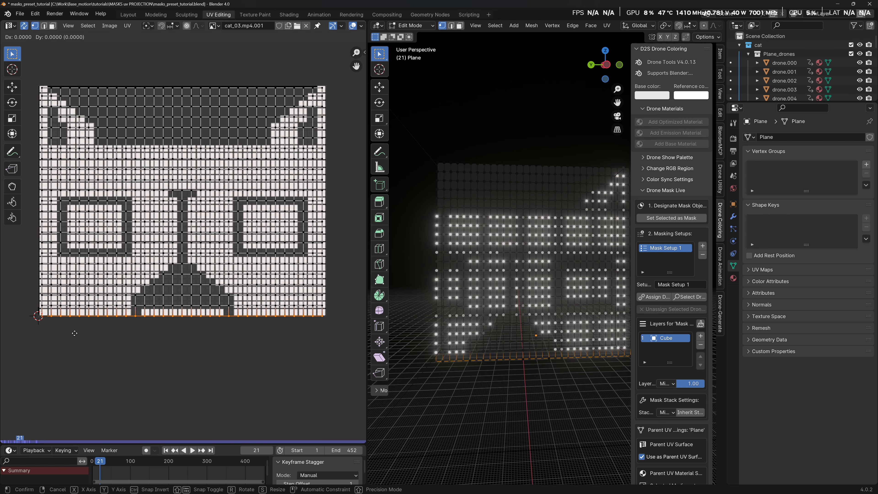
pyautogui.press('y')
pyautogui.click(76, 329)
# Step: Nudge the second, third and fourth UV rows from the bottom one by one into line with the image's pixel cells
pyautogui.moveTo(252, 242); pyautogui.dragTo(264, 226, button='middle')
pyautogui.moveTo(344, 241); pyautogui.dragTo(19, 235)
pyautogui.moveTo(348, 292); pyautogui.dragTo(39, 283)
pyautogui.press('g')
pyautogui.press('y')
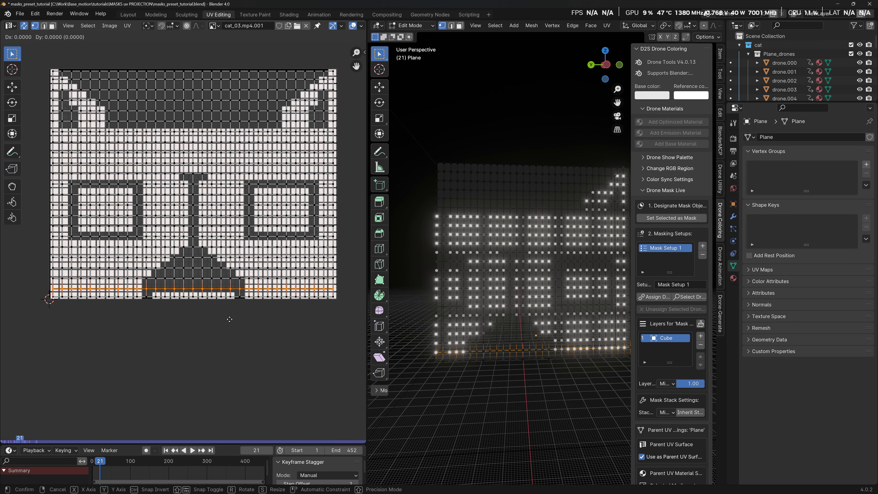
pyautogui.click(229, 317)
pyautogui.moveTo(342, 280); pyautogui.dragTo(37, 277)
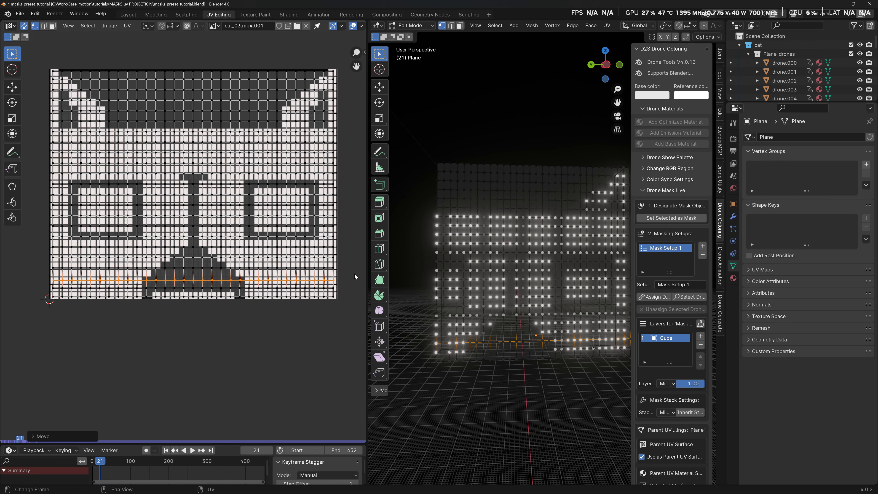
pyautogui.press('g')
pyautogui.click(143, 297)
pyautogui.press('g')
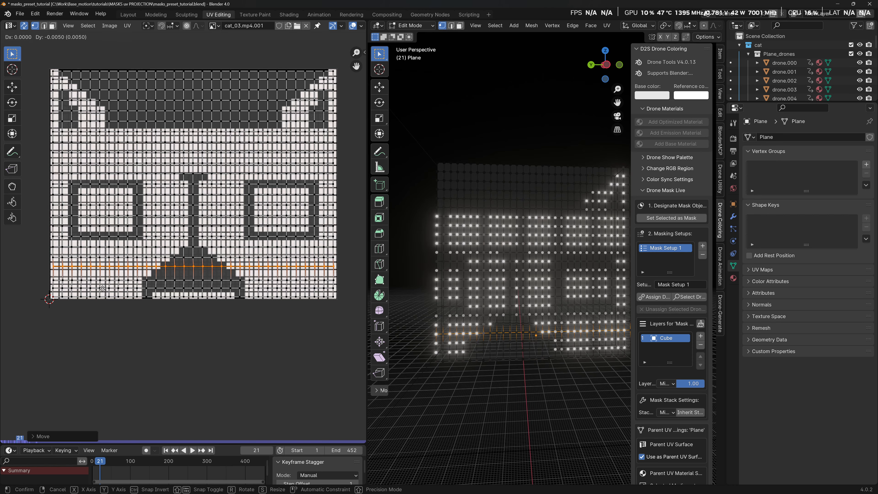
pyautogui.click(102, 288)
# Step: Select the UV rows from above the mouth to the lower part of the eyes in turn and align each with the pixel cells
pyautogui.moveTo(339, 259); pyautogui.dragTo(34, 225)
pyautogui.press('g')
pyautogui.click(221, 277)
pyautogui.press('g')
pyautogui.click(210, 274)
pyautogui.press('g')
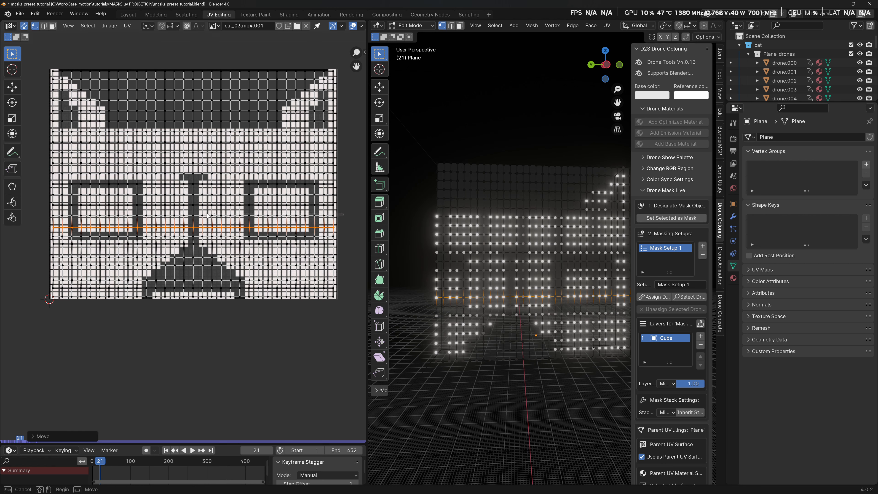
pyautogui.click(159, 251)
pyautogui.press('g')
pyautogui.click(290, 235)
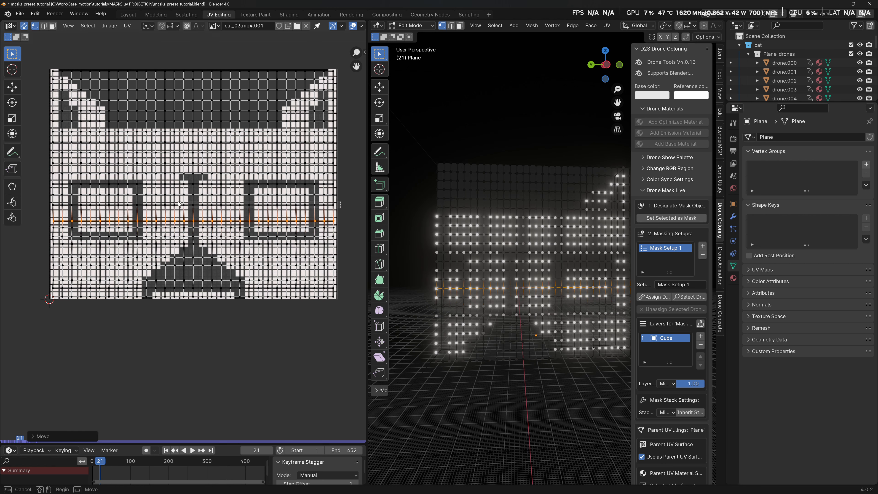
# Step: Move the UV rows across the middle of the eyes one by one onto the matching pixel cells
pyautogui.moveTo(179, 203); pyautogui.dragTo(179, 203)
pyautogui.press('g')
pyautogui.click(191, 260)
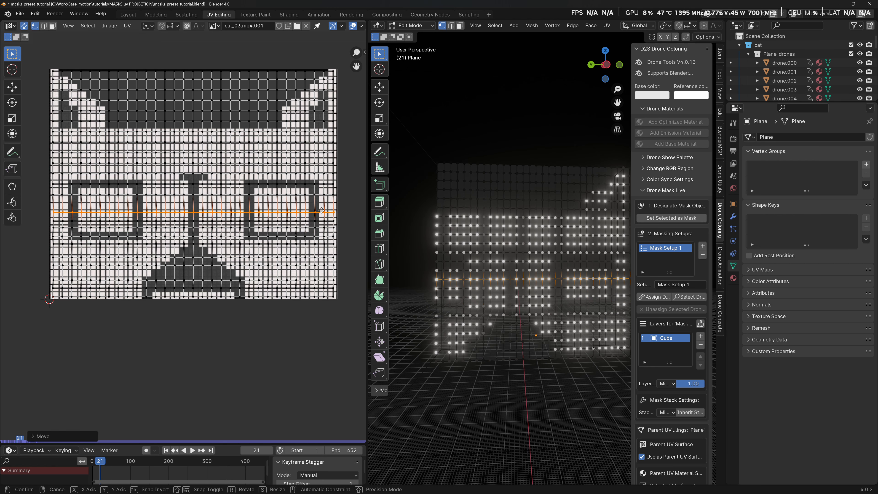
pyautogui.moveTo(36, 192); pyautogui.dragTo(36, 193)
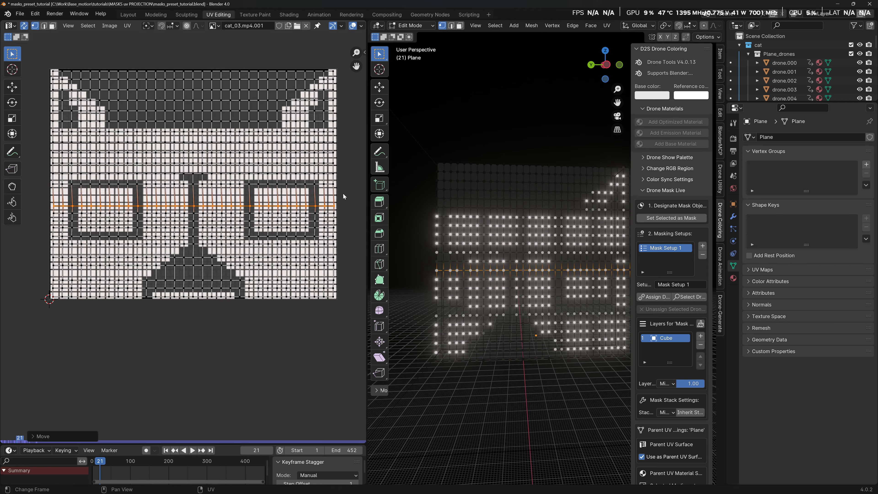
pyautogui.press('g')
pyautogui.click(166, 244)
# Step: Box-select the two UV rows around the eyes' upper edge in turn and move each onto its pixel row
pyautogui.moveTo(339, 167); pyautogui.dragTo(43, 176)
pyautogui.press('g')
pyautogui.click(186, 192)
pyautogui.moveTo(345, 175); pyautogui.dragTo(44, 159)
pyautogui.press('g')
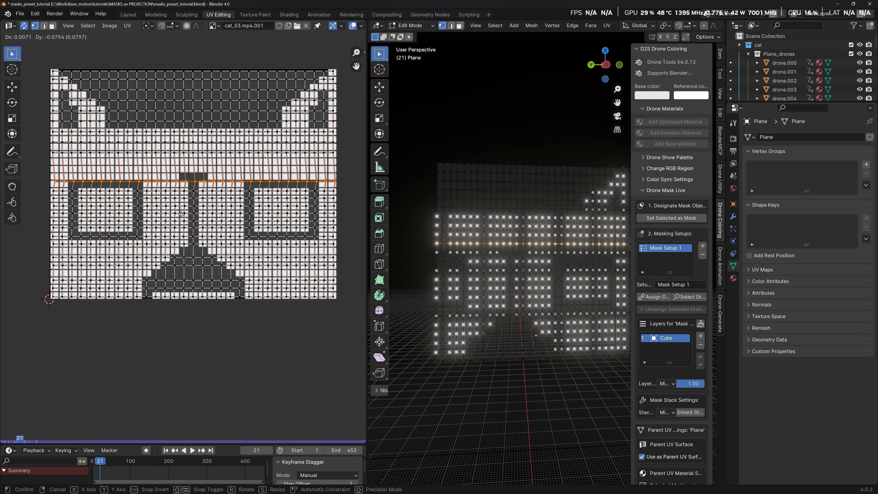
pyautogui.click(46, 180)
# Step: Move the next two UV rows on the cat's forehead, one at a time, onto their pixel rows
pyautogui.moveTo(353, 163); pyautogui.dragTo(40, 149)
pyautogui.press('g')
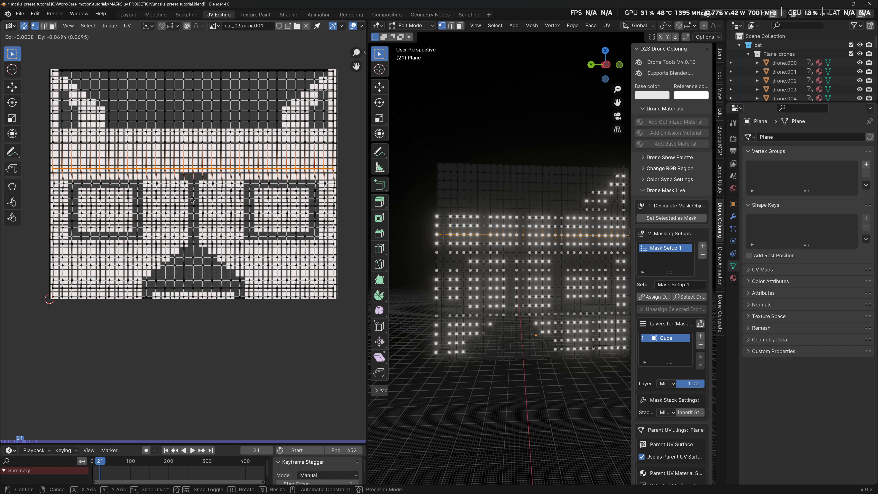
pyautogui.click(42, 166)
pyautogui.moveTo(353, 147); pyautogui.dragTo(40, 137)
pyautogui.press('g')
pyautogui.click(187, 173)
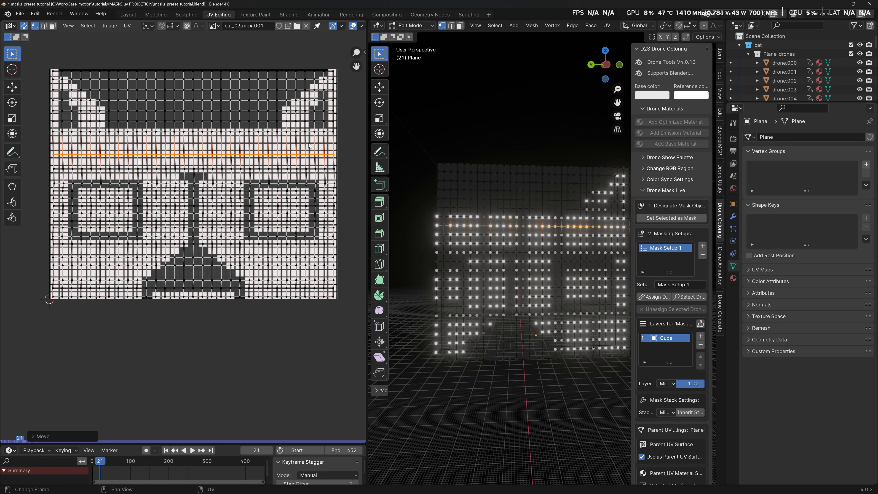
# Step: Box-select the UV row at the forehead's upper edge and the row at the ears' base in turn, moving each onto its pixel row
pyautogui.moveTo(349, 138); pyautogui.dragTo(35, 127)
pyautogui.press('g')
pyautogui.click(188, 168)
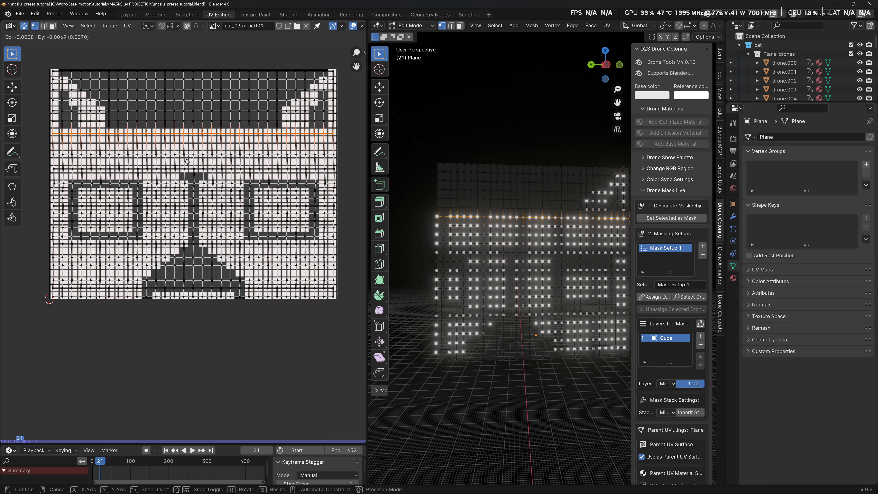
pyautogui.moveTo(347, 130); pyautogui.dragTo(54, 111)
pyautogui.moveTo(344, 118); pyautogui.dragTo(54, 106)
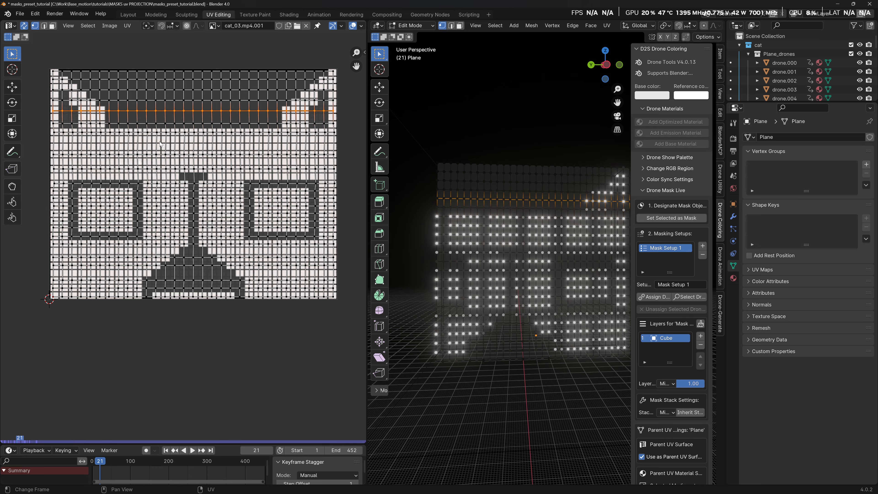
pyautogui.press('g')
pyautogui.click(166, 128)
# Step: Select the remaining UV rows across the middle and upper part of the ears in turn and align each with the pixel cells
pyautogui.moveTo(341, 103); pyautogui.dragTo(55, 95)
pyautogui.press('g')
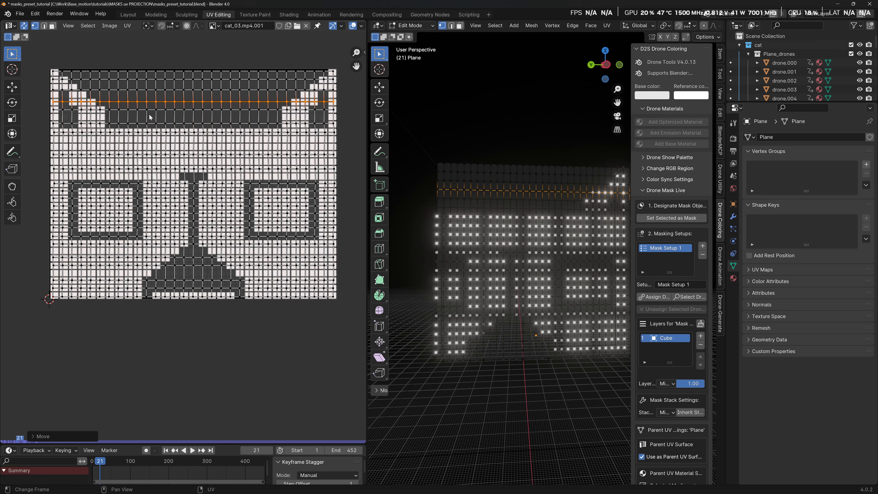
pyautogui.click(125, 111)
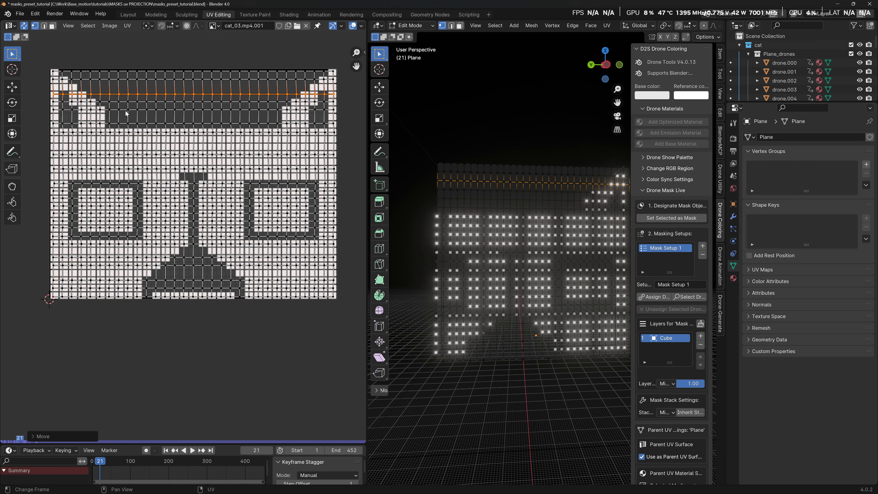
pyautogui.moveTo(340, 89); pyautogui.dragTo(53, 73)
pyautogui.press('g')
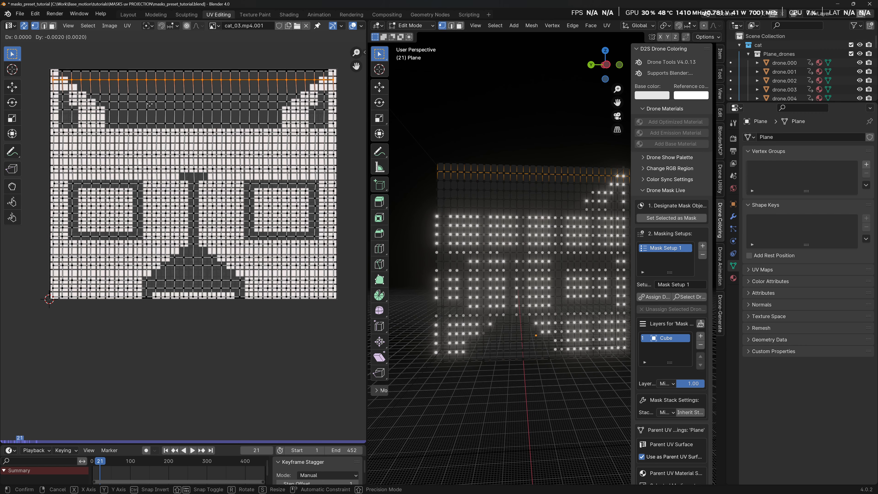
pyautogui.click(147, 97)
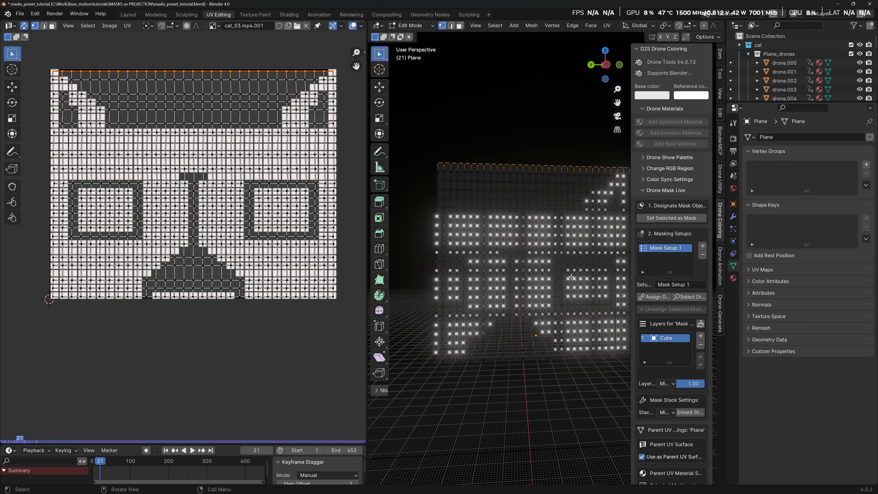
# Step: Return the Plane to Object Mode, switch to the Layout workspace and play the cat animation on the drones
pyautogui.moveTo(571, 277); pyautogui.dragTo(537, 243, button='middle')
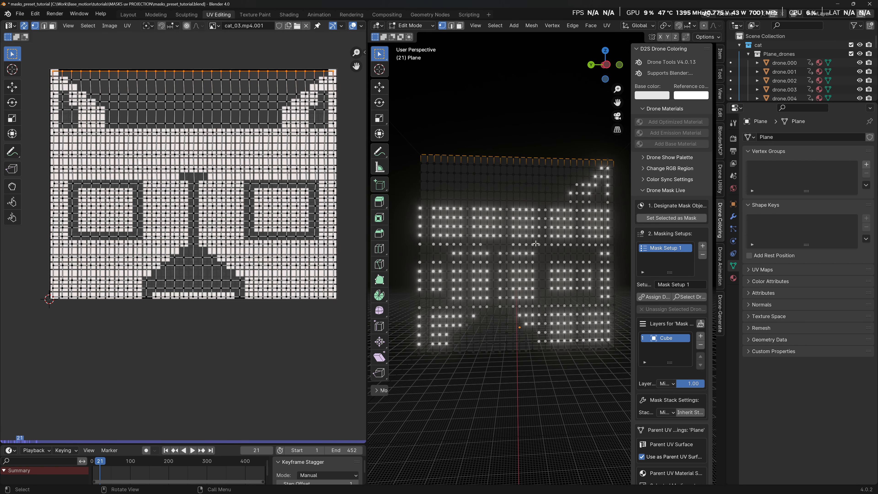
pyautogui.press('Tab')
pyautogui.moveTo(617, 260); pyautogui.dragTo(589, 233, button='middle')
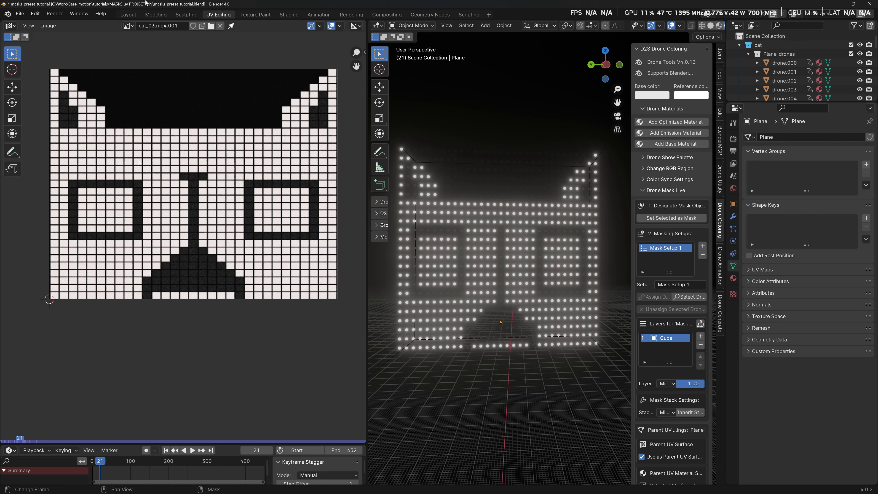
pyautogui.click(127, 14)
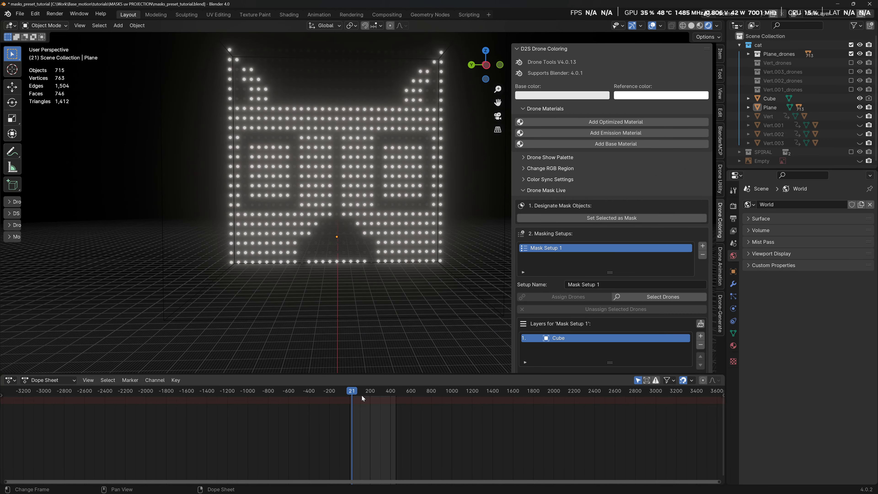
pyautogui.press('space')
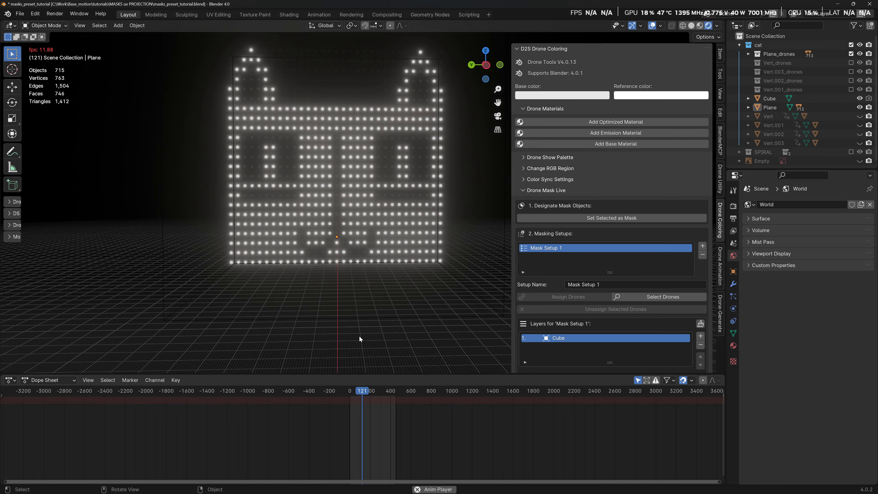
pyautogui.press('space')
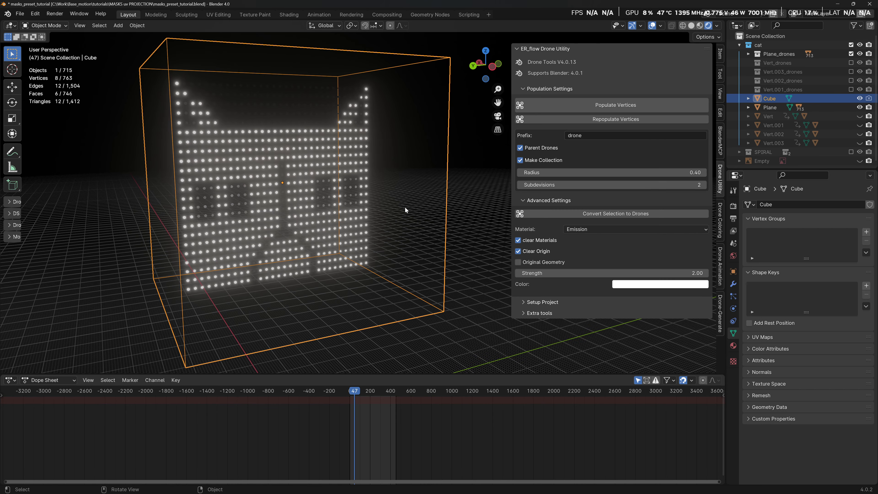
# Step: Open the Drone Coloring tools and look through the palette and Gradient Coloring settings
pyautogui.click(720, 220)
pyautogui.click(733, 255)
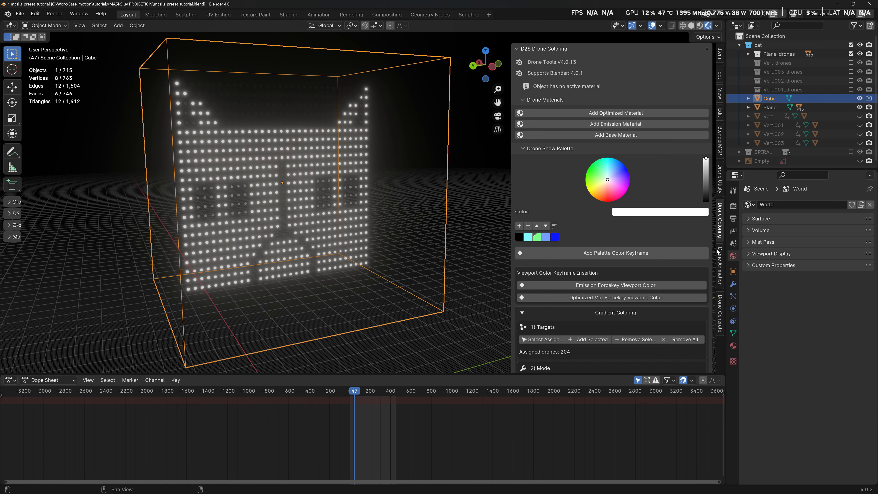
pyautogui.scroll(-3, 668, 255)
pyautogui.scroll(-5, 667, 255)
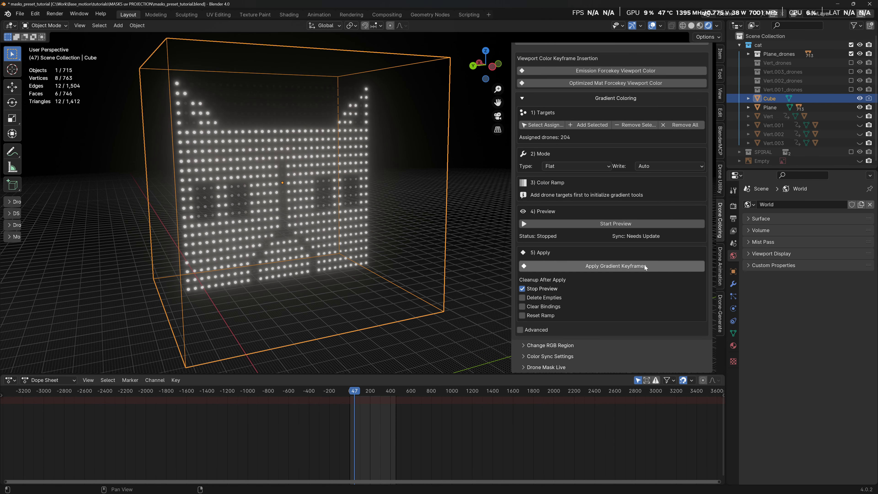
# Step: Switch the viewport to Solid shading, select the Plane and show the Drone Coloring tools for it
pyautogui.moveTo(375, 230)
pyautogui.mouseDown(button='middle')
pyautogui.moveTo(382, 198)
pyautogui.moveTo(381, 218)
pyautogui.mouseUp(button='middle')
pyautogui.scroll(4, 381, 219)
pyautogui.scroll(-1, 384, 210)
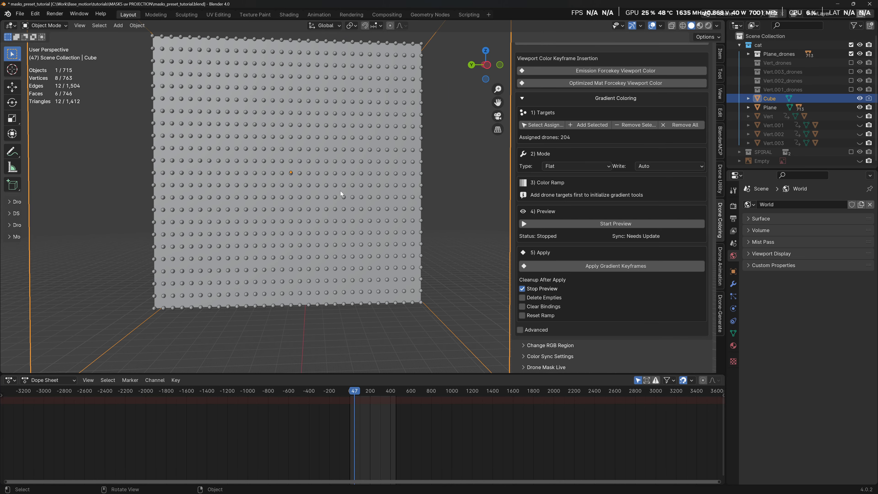
pyautogui.click(340, 191)
pyautogui.scroll(-1, 621, 228)
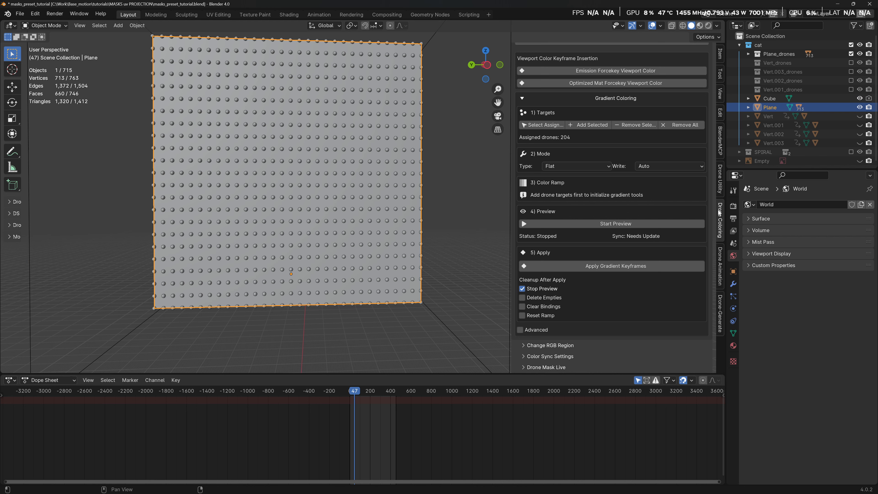
pyautogui.click(721, 257)
pyautogui.click(719, 230)
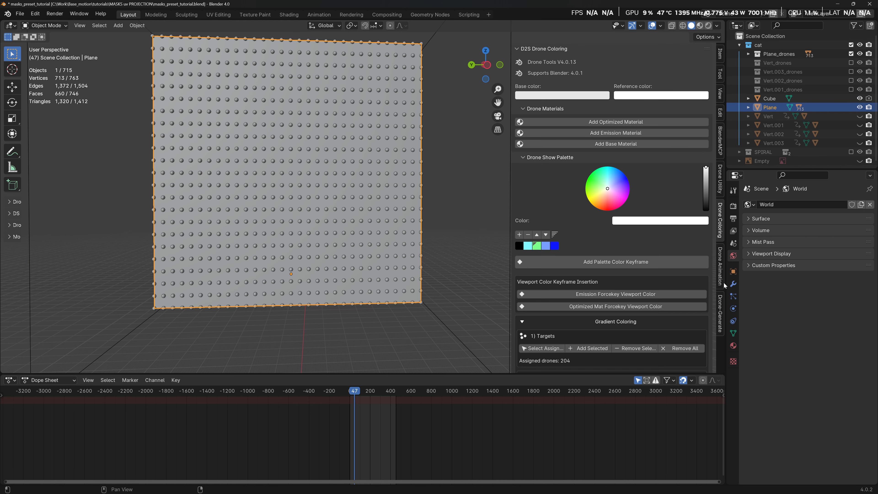